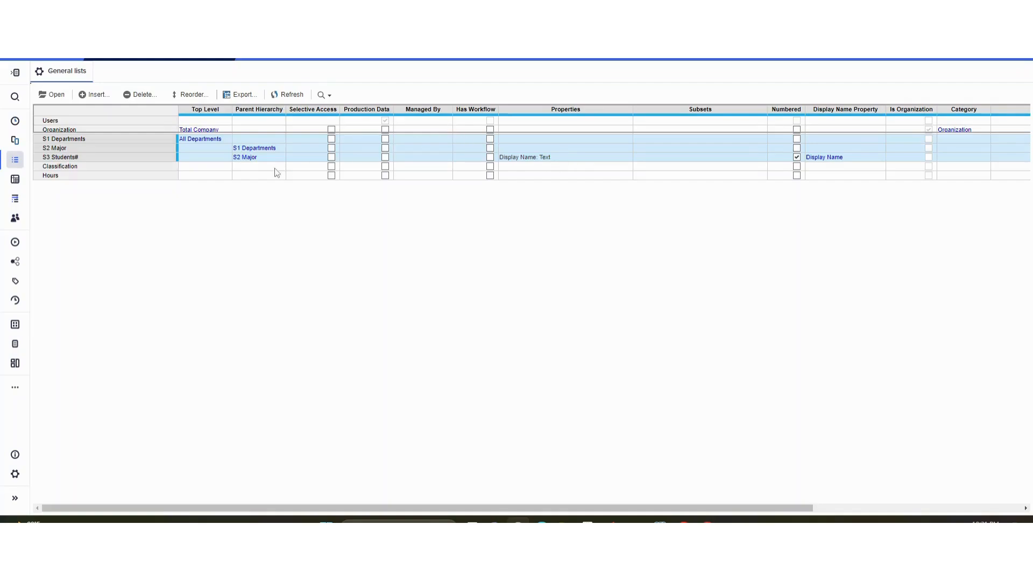
- Examine the hierarchy of the S1 Departments, S2 Major and S3 Students# lists
{"action": "left_click_drag", "start_coordinate": [63, 142], "coordinate": [63, 160]}
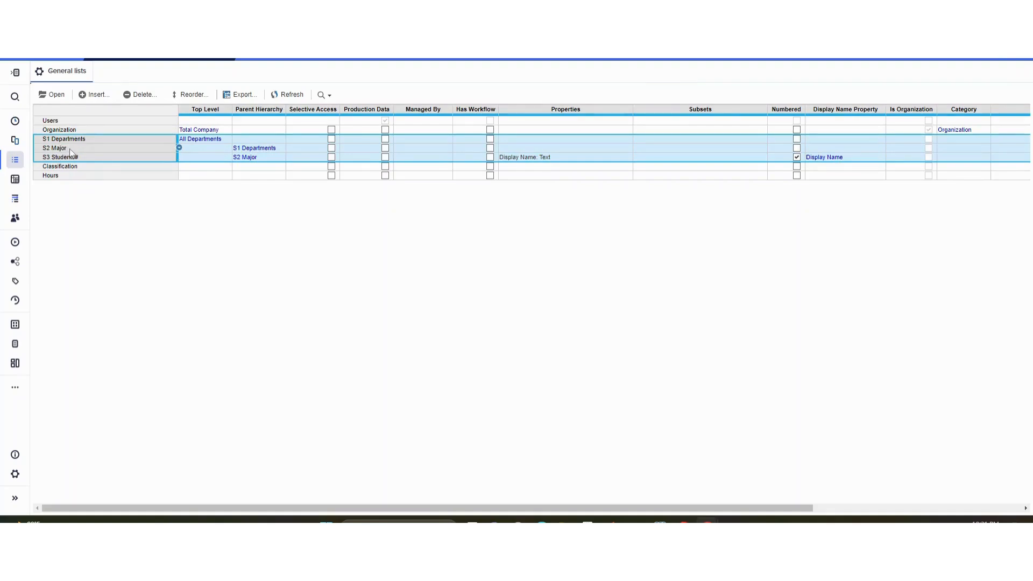
{"action": "left_click", "coordinate": [77, 139]}
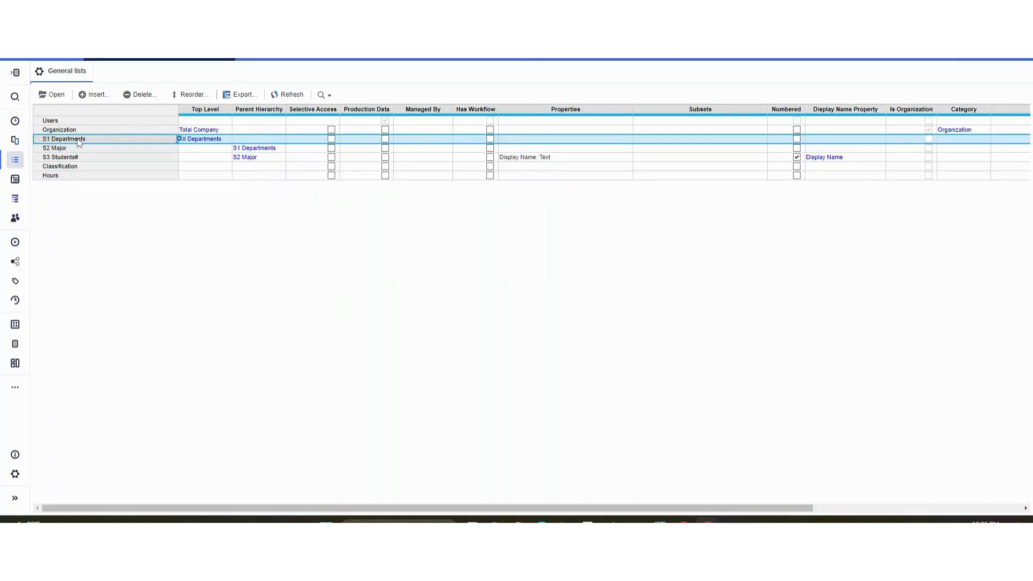
{"action": "left_click", "coordinate": [62, 149]}
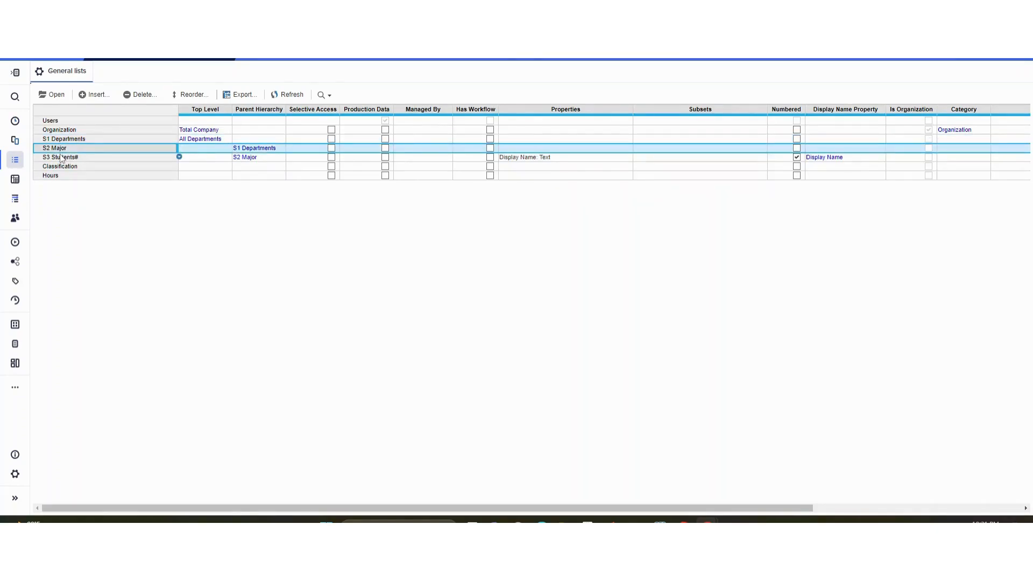
{"action": "left_click", "coordinate": [61, 158]}
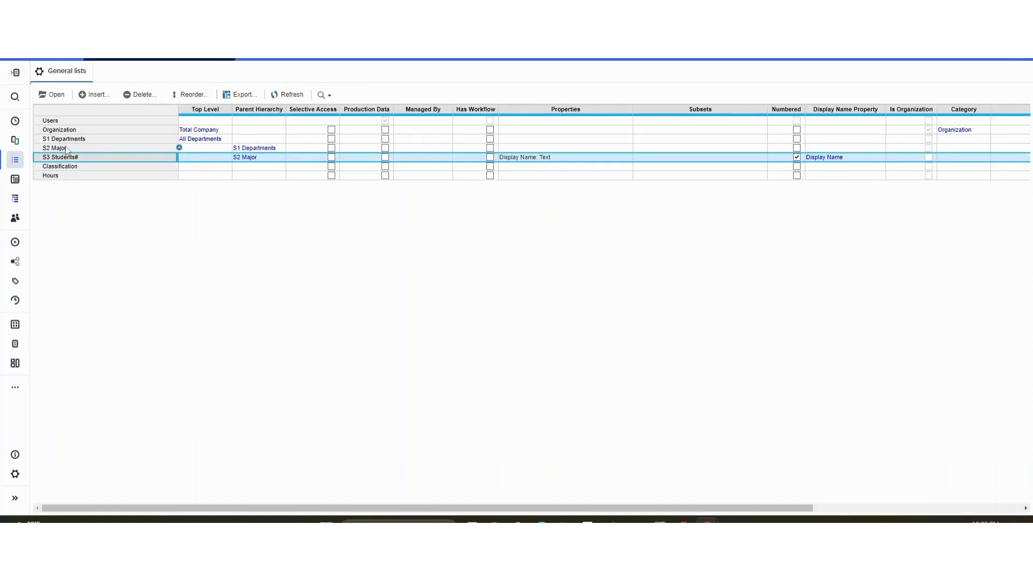
{"action": "left_click", "coordinate": [68, 140]}
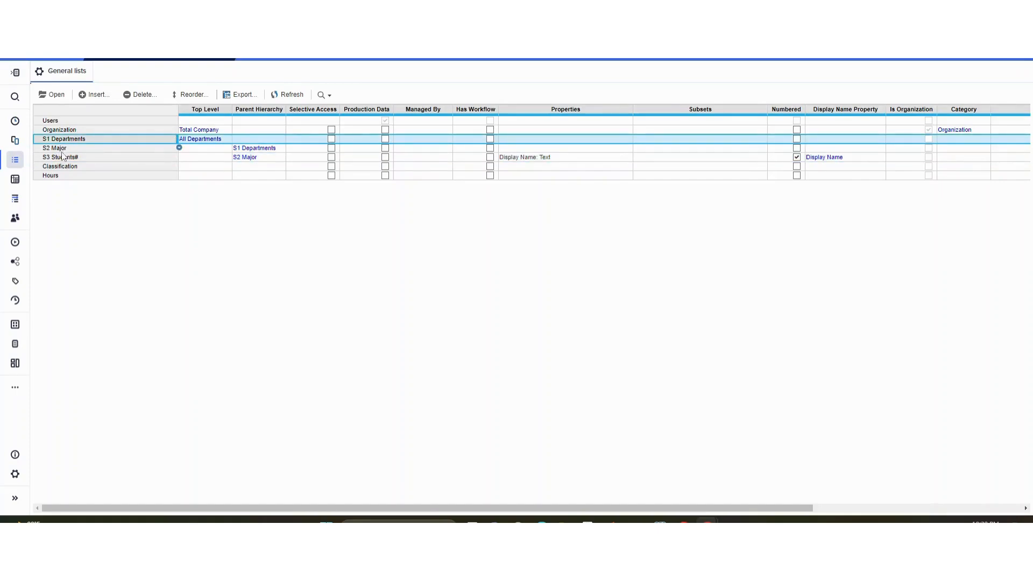
{"action": "left_click", "coordinate": [62, 151]}
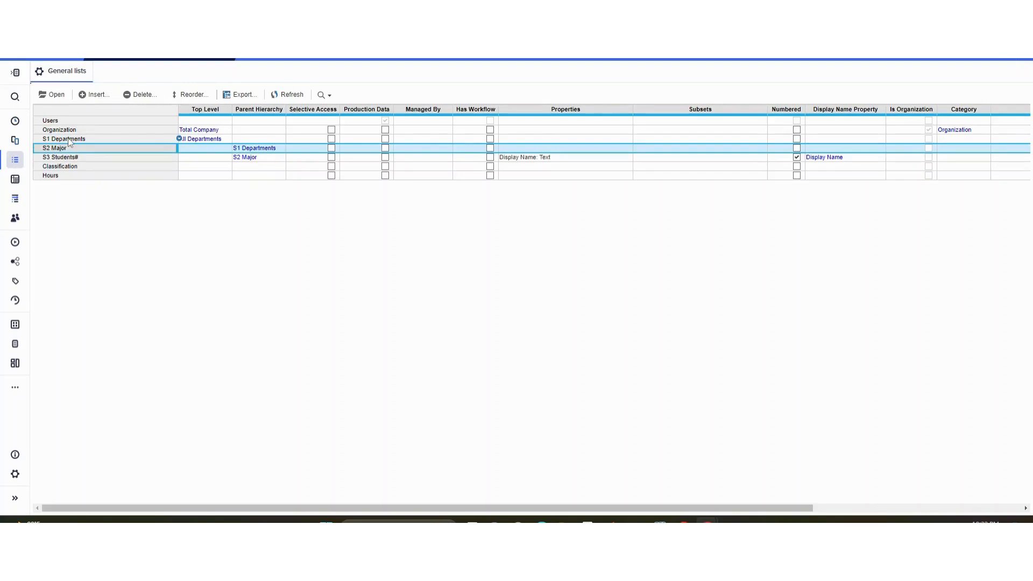
{"action": "left_click", "coordinate": [62, 157]}
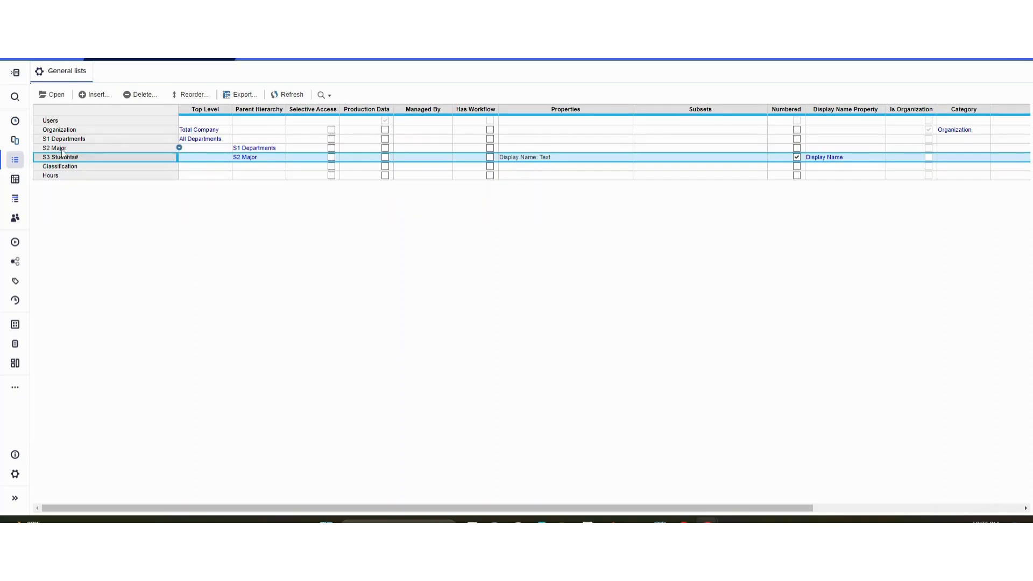
{"action": "left_click", "coordinate": [63, 149]}
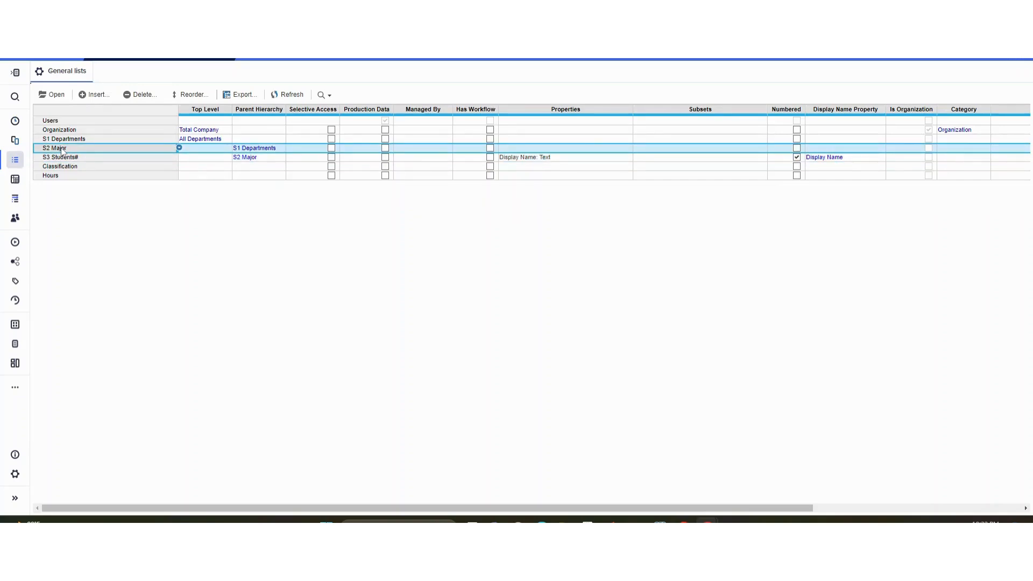
- Open the CALC01 Student Weekly Hours module and examine how students are grouped under their majors
{"action": "left_click", "coordinate": [20, 182]}
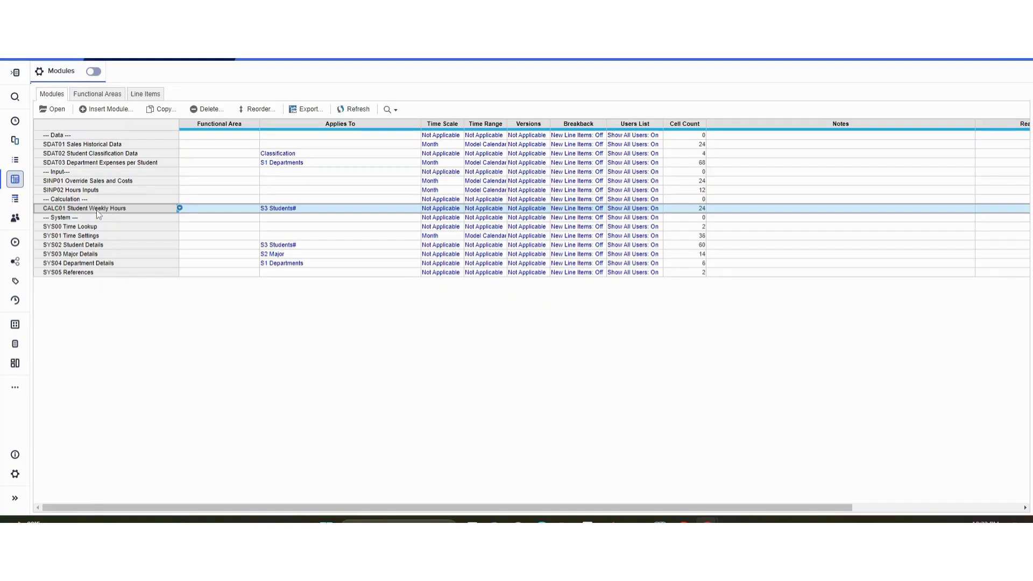
{"action": "left_click", "coordinate": [60, 110]}
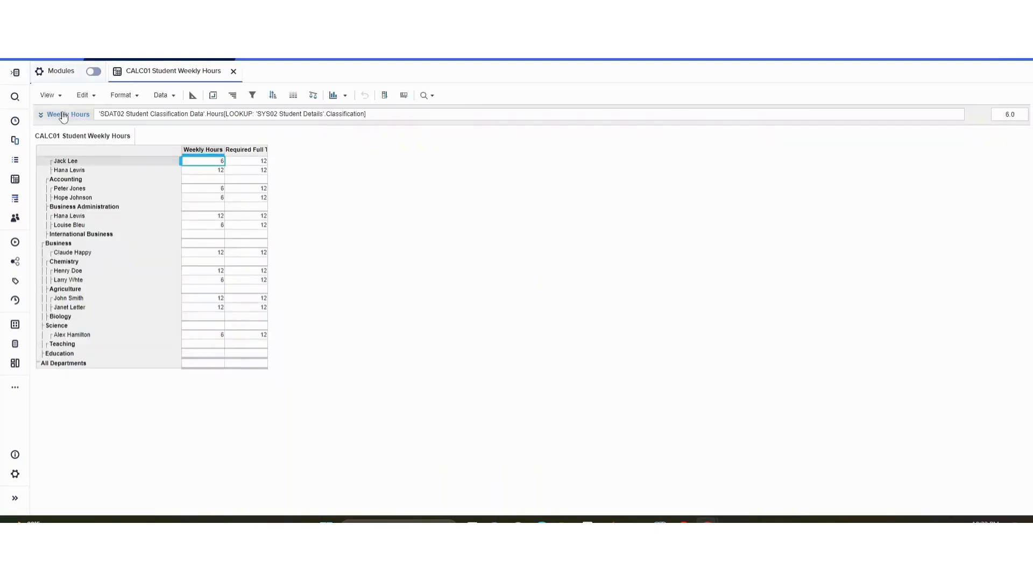
{"action": "left_click", "coordinate": [77, 180]}
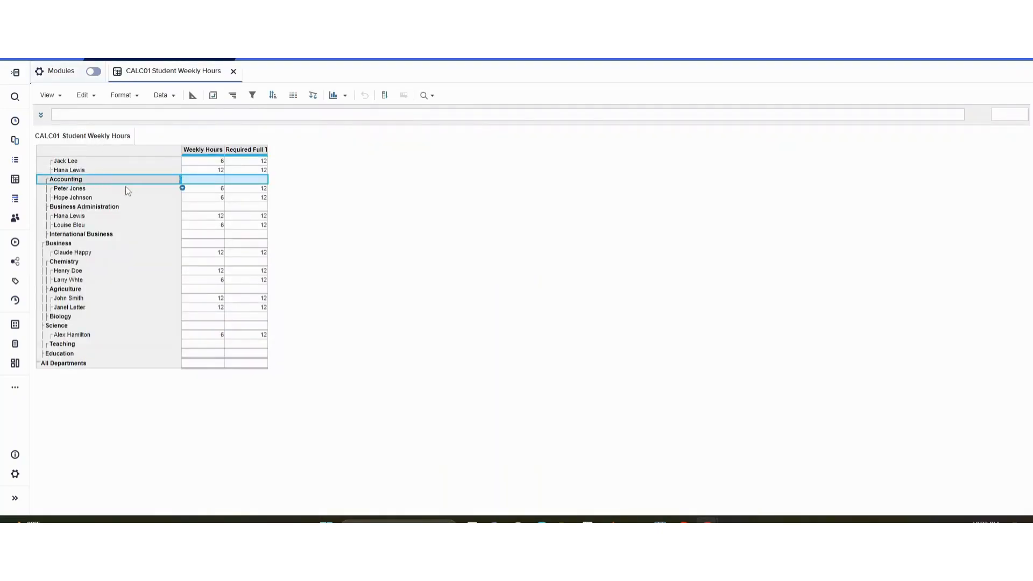
{"action": "left_click", "coordinate": [90, 208]}
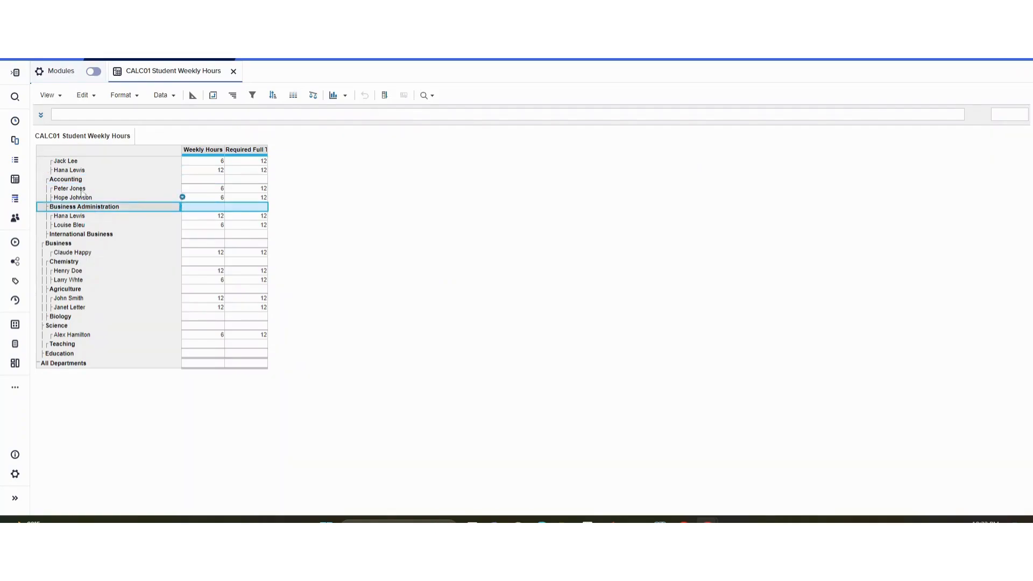
{"action": "left_click_drag", "start_coordinate": [82, 161], "coordinate": [83, 171]}
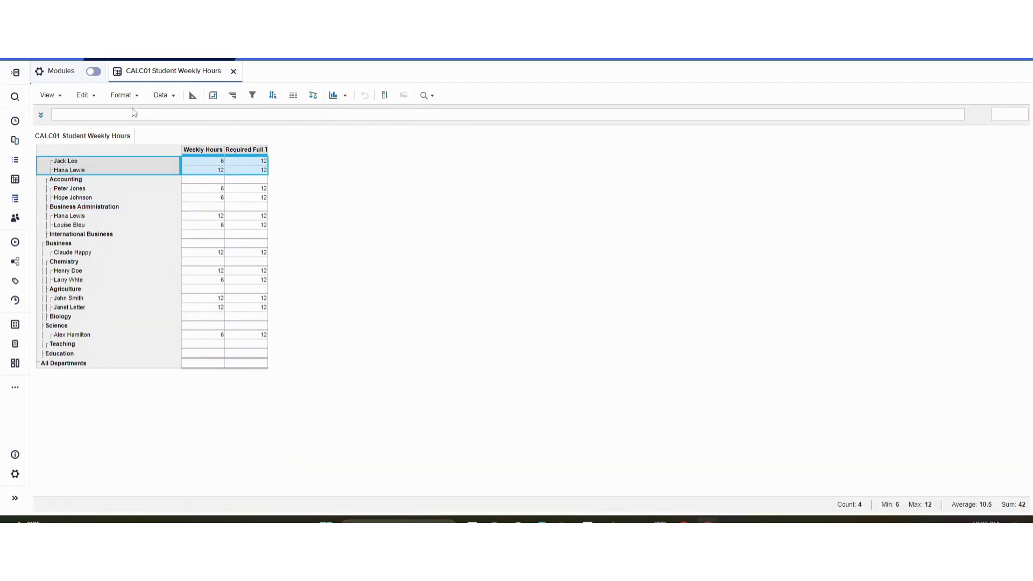
- Start a new module above the System section and name it CALC02 Major Weekly Hours
{"action": "left_click", "coordinate": [15, 180]}
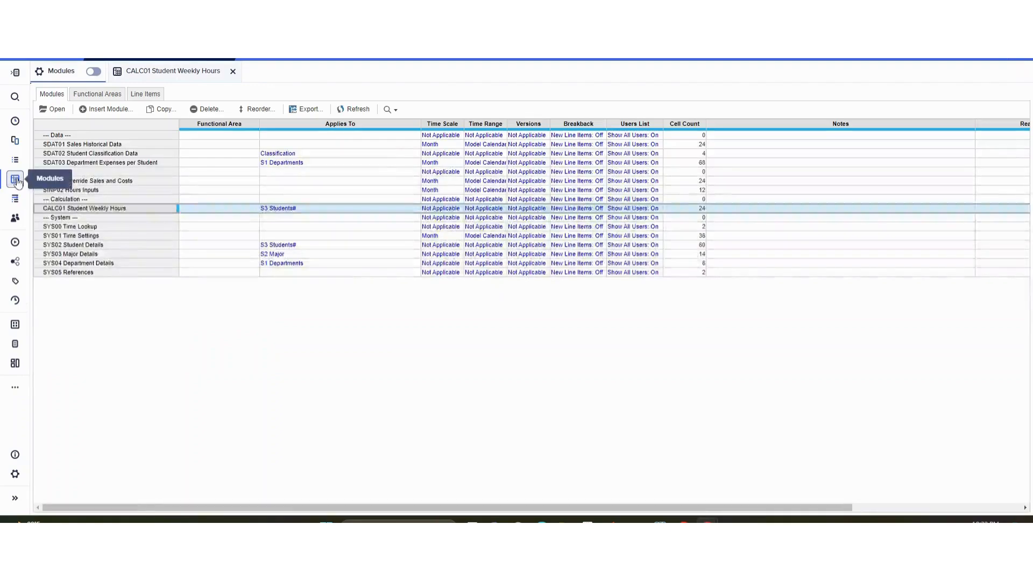
{"action": "left_click", "coordinate": [67, 216]}
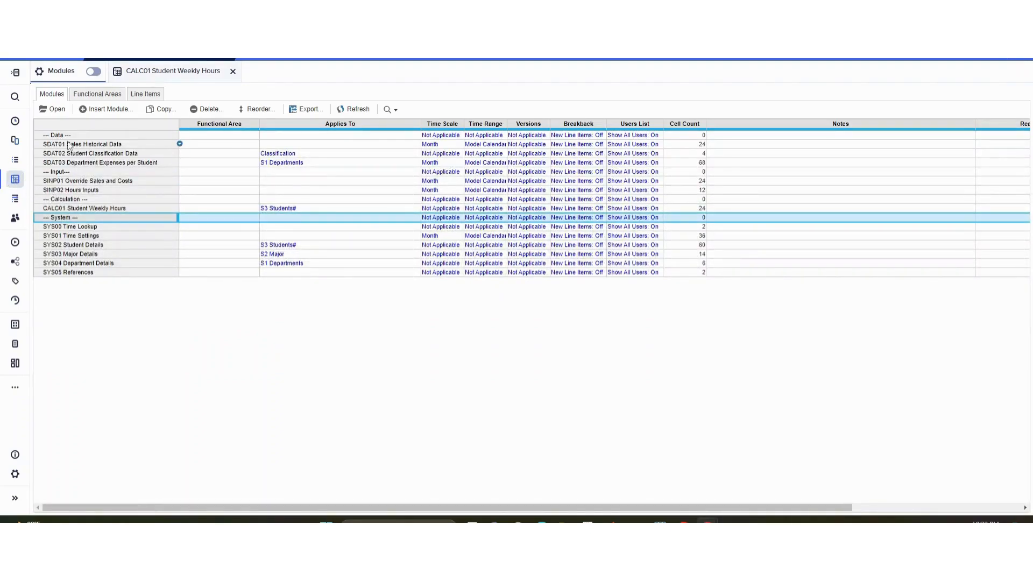
{"action": "left_click", "coordinate": [105, 110]}
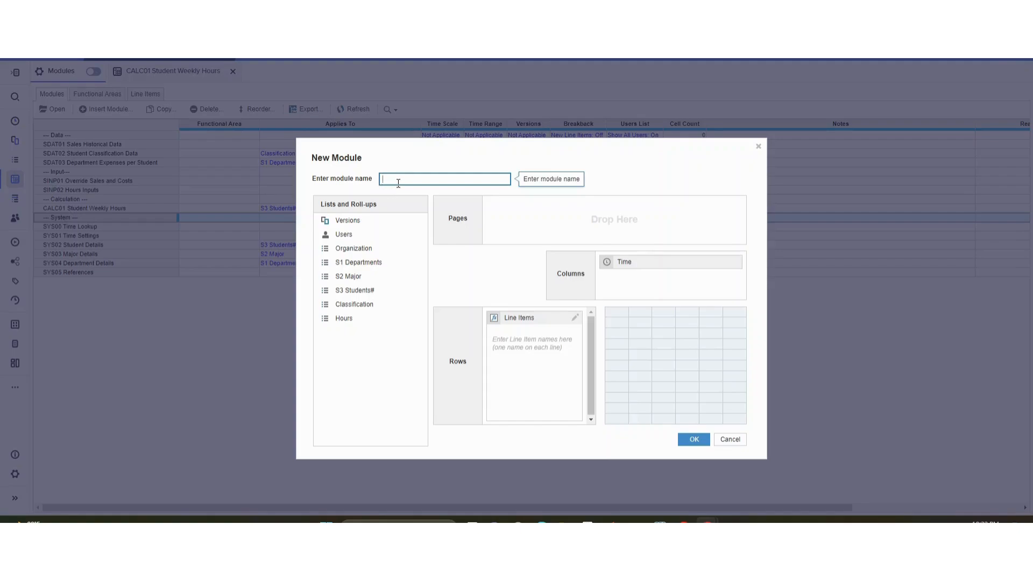
{"action": "type", "text": "CALC02"}
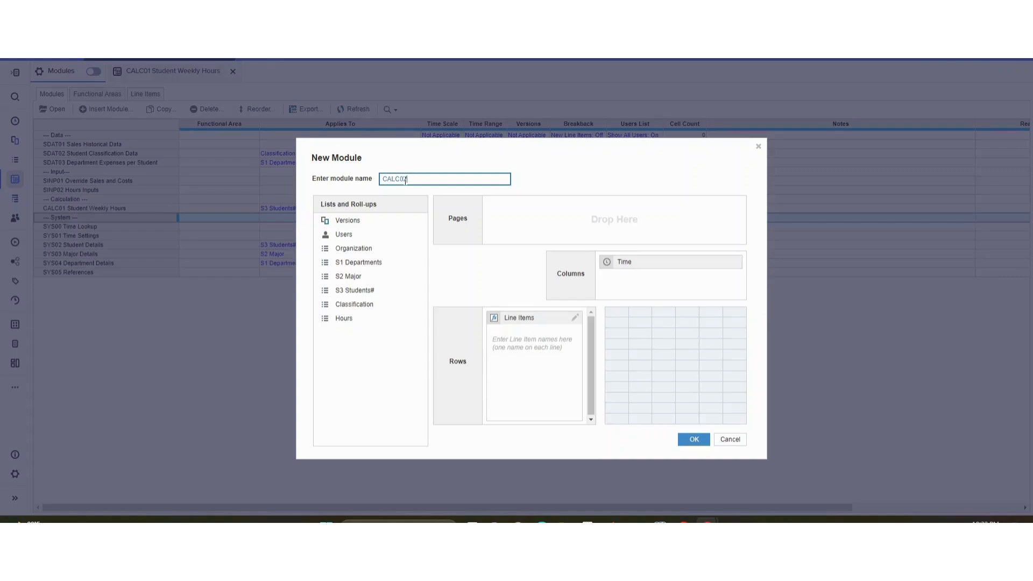
{"action": "type", "text": " Sty"}
{"action": "type", "text": "u"}
{"action": "key", "text": "BackSpace"}
{"action": "key", "text": "BackSpace"}
{"action": "key", "text": "BackSpace"}
{"action": "key", "text": "BackSpace"}
{"action": "type", "text": "J"}
{"action": "type", "text": " Majo"}
{"action": "type", "text": "r Weekly Hour"}
{"action": "type", "text": "s"}
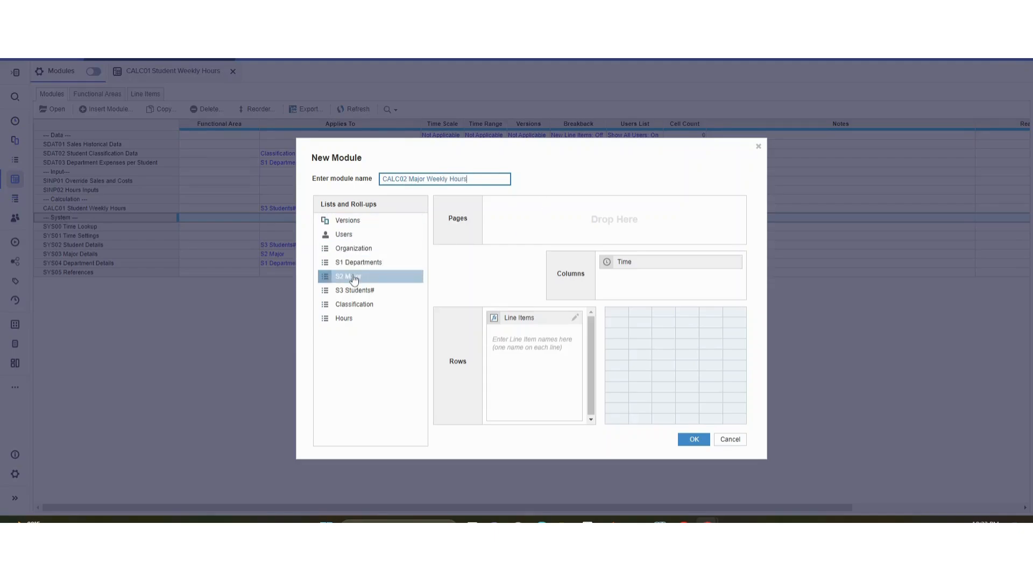
- Create the module with S2 Major on rows and line items on pages, adding the line item "Weekly Hours by Major"
{"action": "left_click_drag", "start_coordinate": [519, 320], "coordinate": [553, 204]}
{"action": "left_click_drag", "start_coordinate": [360, 280], "coordinate": [503, 328]}
{"action": "left_click", "coordinate": [551, 208]}
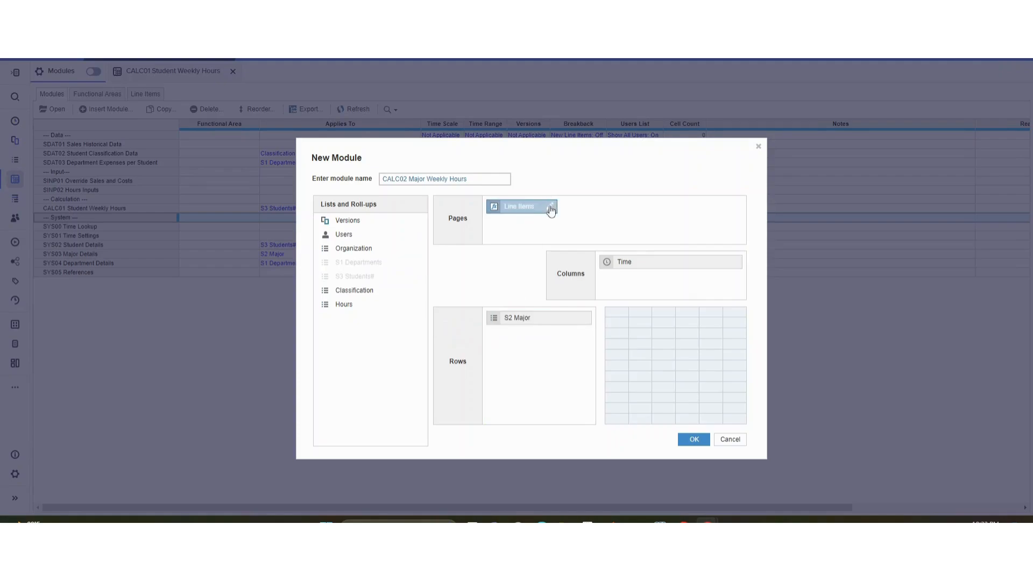
{"action": "type", "text": "Weekly "}
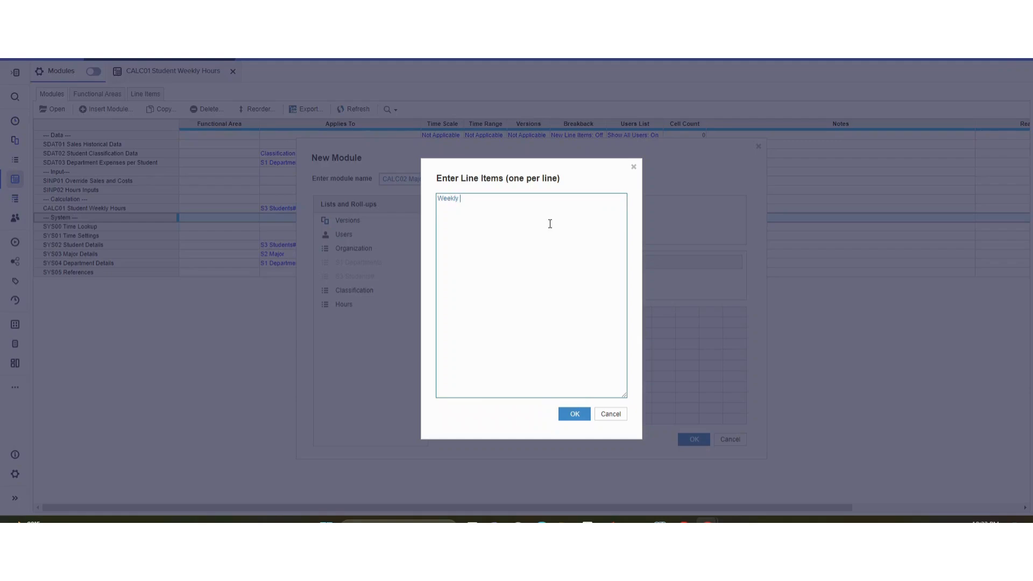
{"action": "type", "text": "Hours by Major"}
{"action": "left_click", "coordinate": [576, 416]}
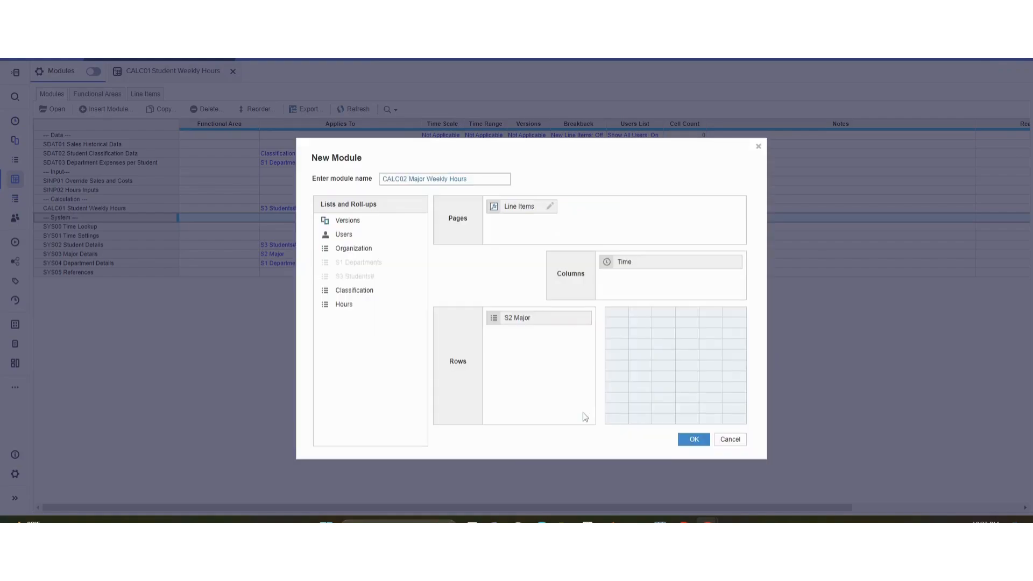
{"action": "left_click", "coordinate": [691, 438]}
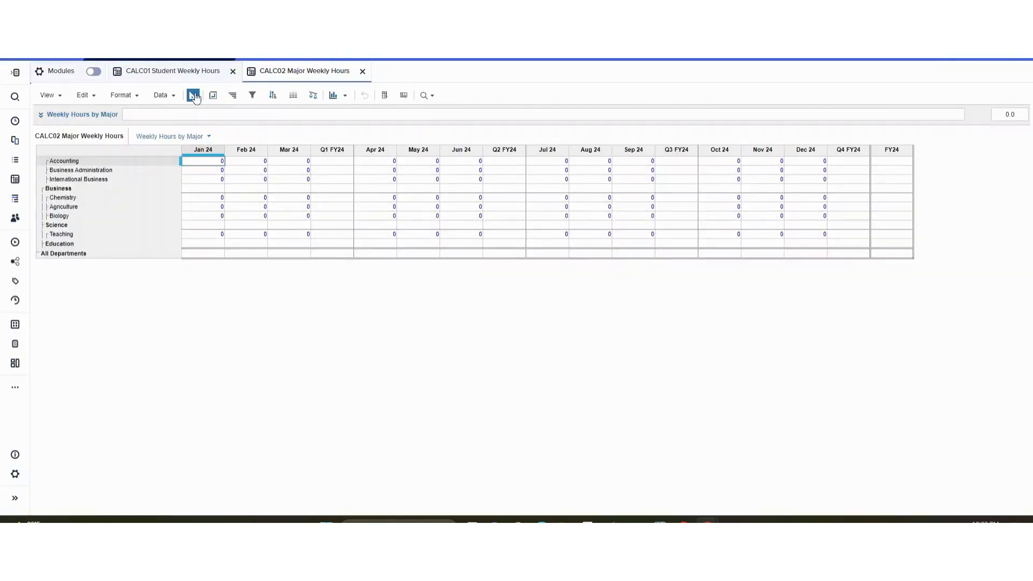
- Begin the Weekly Hours by Major formula in the CALC02 blueprint with a reference to 'CALC01 Student Weekly Hours'.Weekly Hours
{"action": "left_click", "coordinate": [193, 96]}
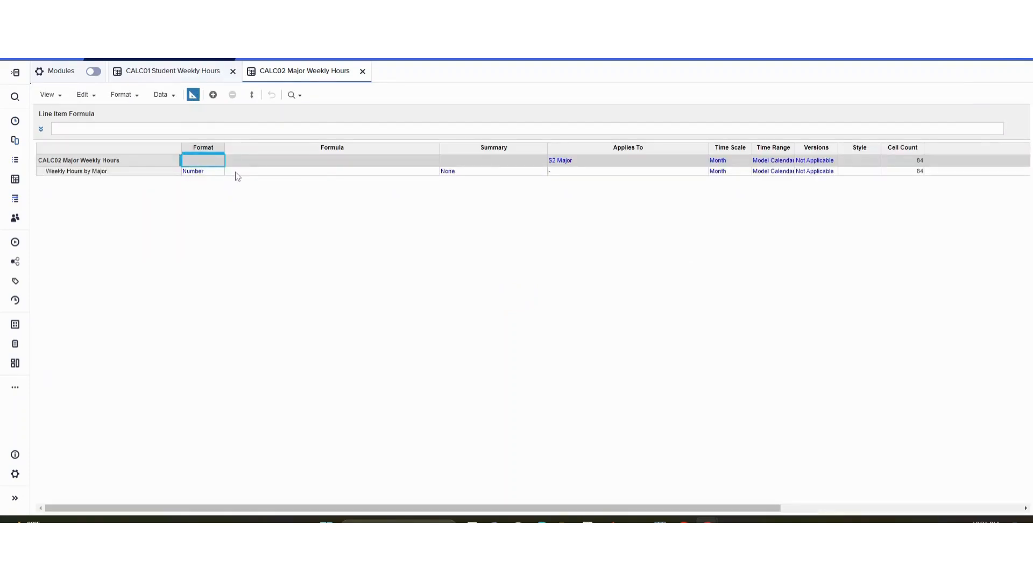
{"action": "left_click", "coordinate": [238, 172]}
{"action": "left_click", "coordinate": [57, 132]}
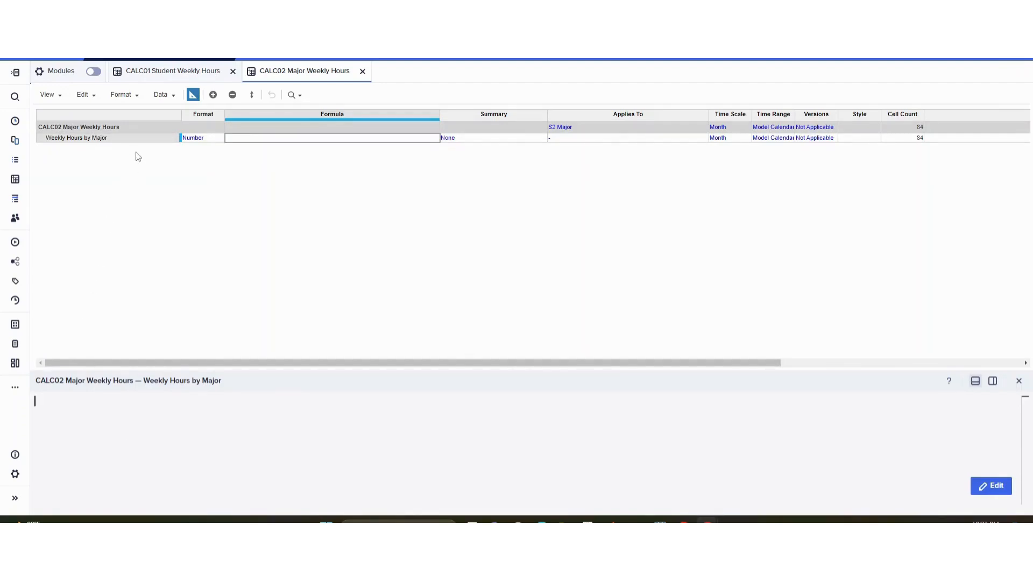
{"action": "left_click", "coordinate": [156, 70]}
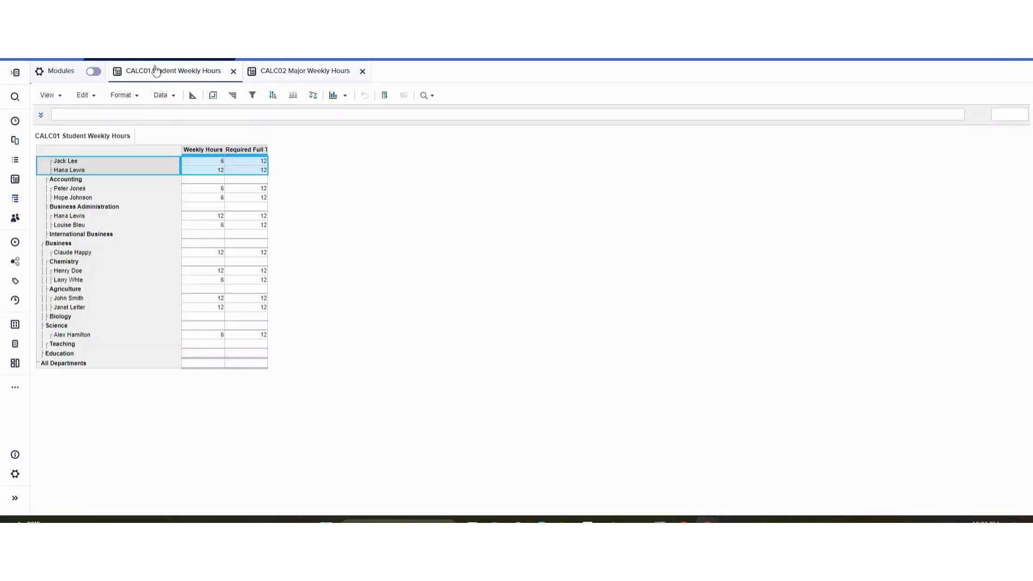
{"action": "left_click", "coordinate": [274, 76]}
{"action": "left_click", "coordinate": [204, 426]}
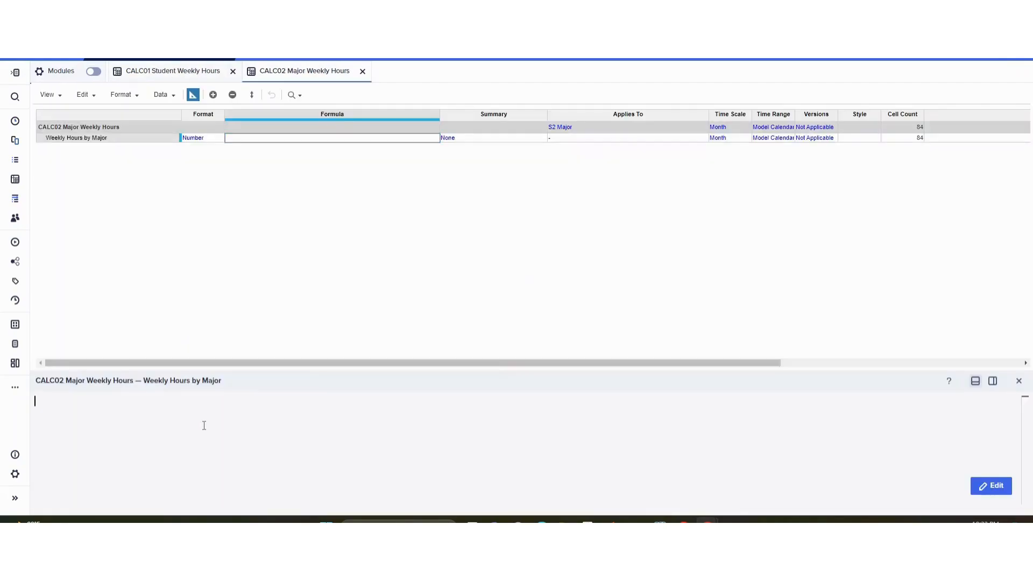
{"action": "left_click", "coordinate": [164, 69]}
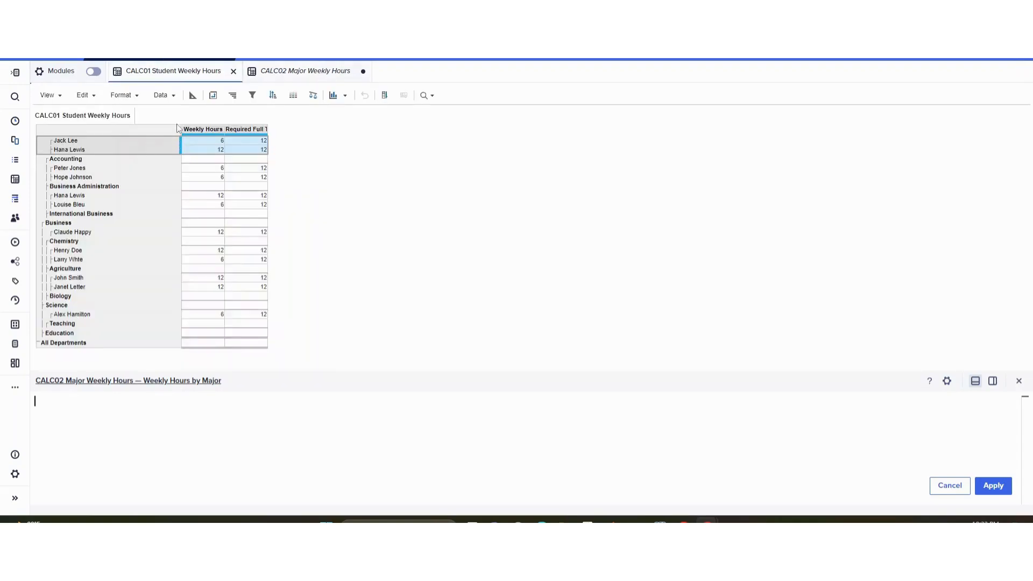
{"action": "left_click", "coordinate": [197, 133]}
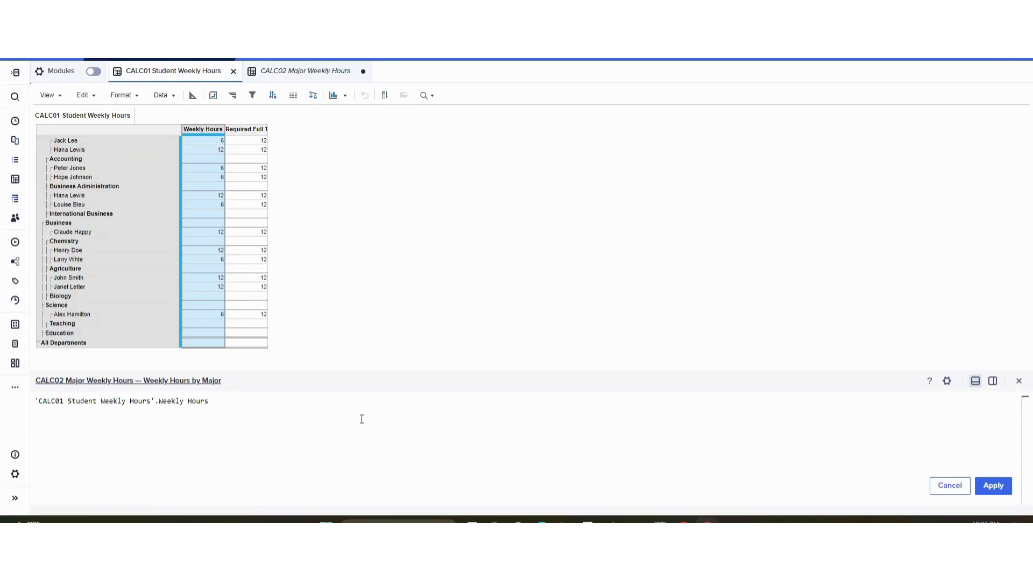
- Multiply the reference by (1 + 'SINP02 Hours Inputs'.Hours Percent Growth), apply the formula and return CALC02 to its grid view
{"action": "type", "text": "* ("}
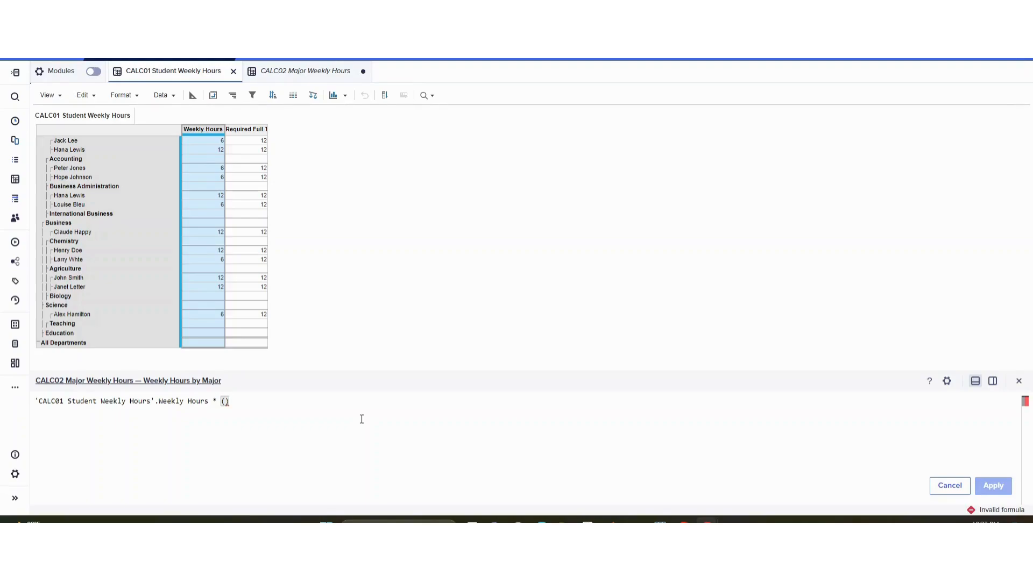
{"action": "type", "text": "1+"}
{"action": "left_click", "coordinate": [20, 181]}
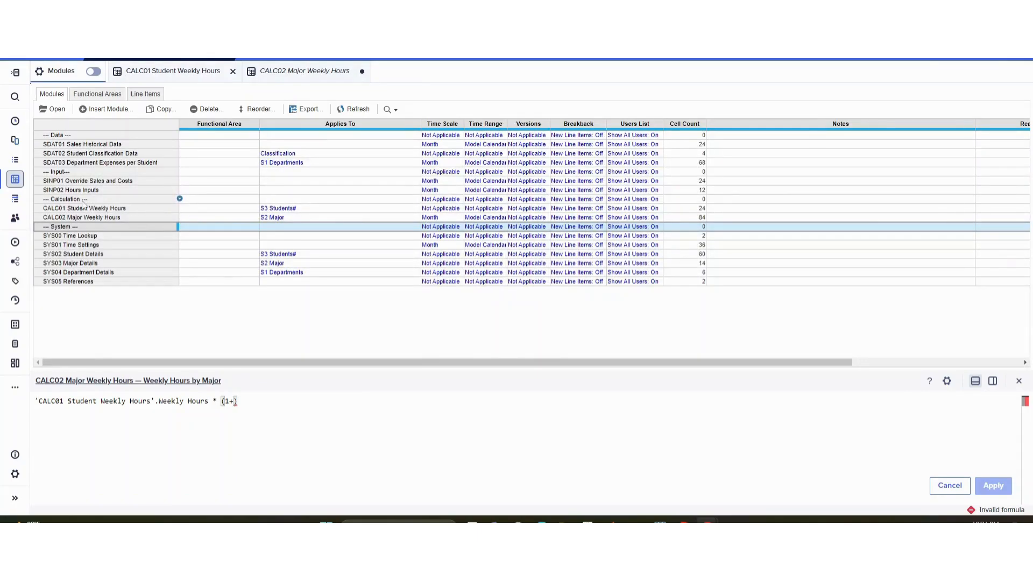
{"action": "left_click", "coordinate": [82, 192]}
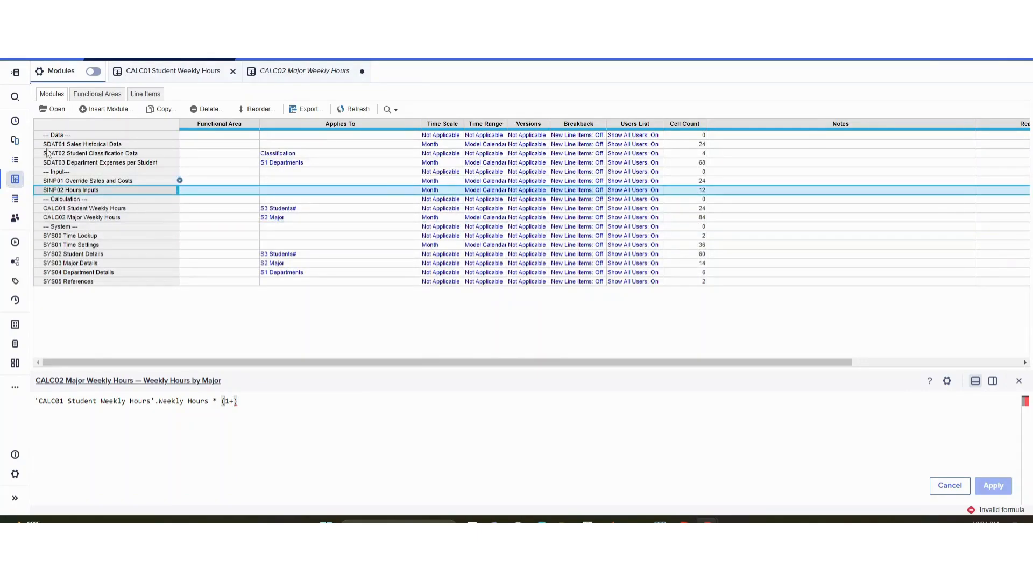
{"action": "left_click", "coordinate": [51, 115]}
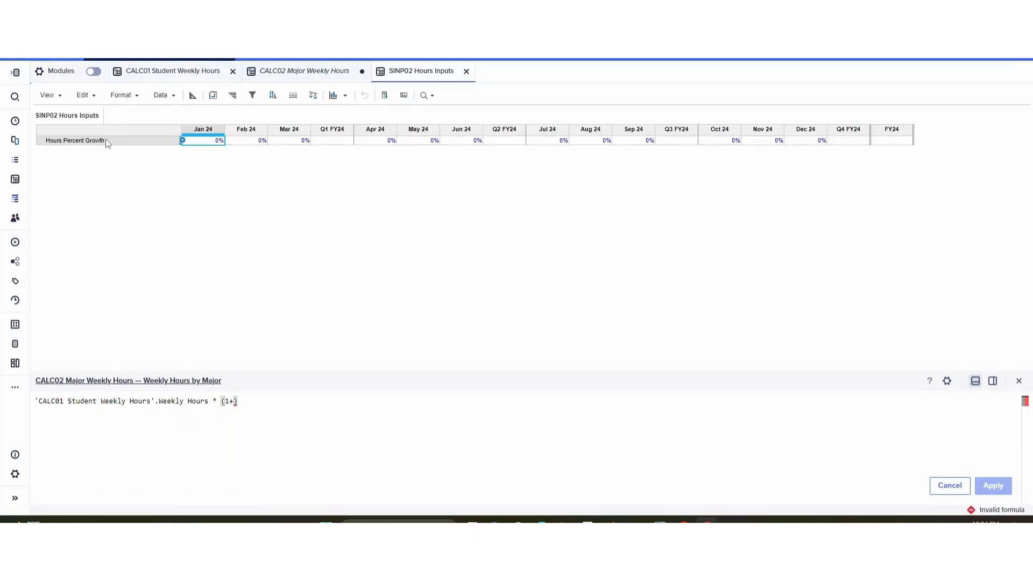
{"action": "left_click", "coordinate": [106, 139]}
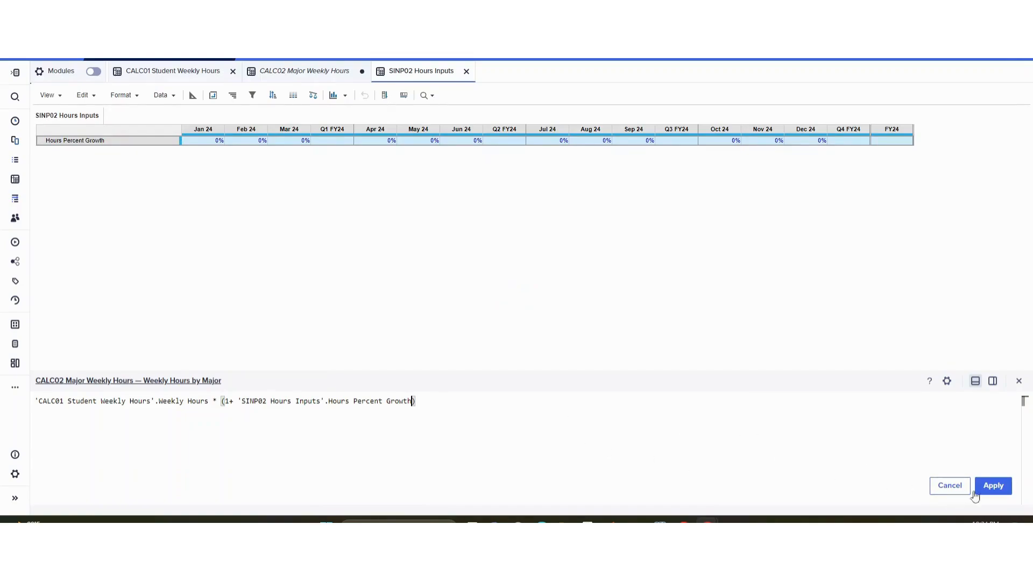
{"action": "left_click", "coordinate": [993, 491]}
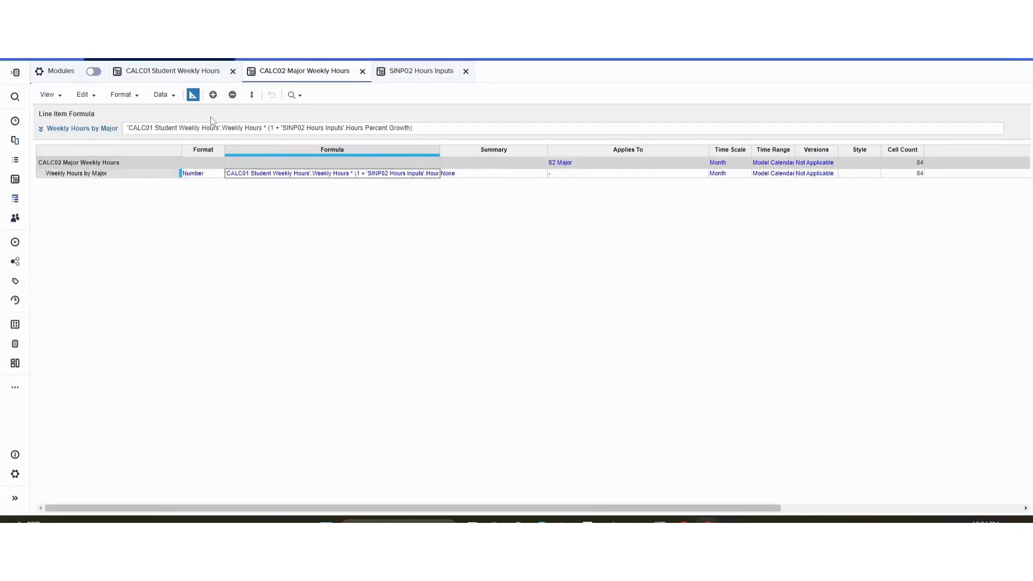
{"action": "left_click", "coordinate": [193, 95]}
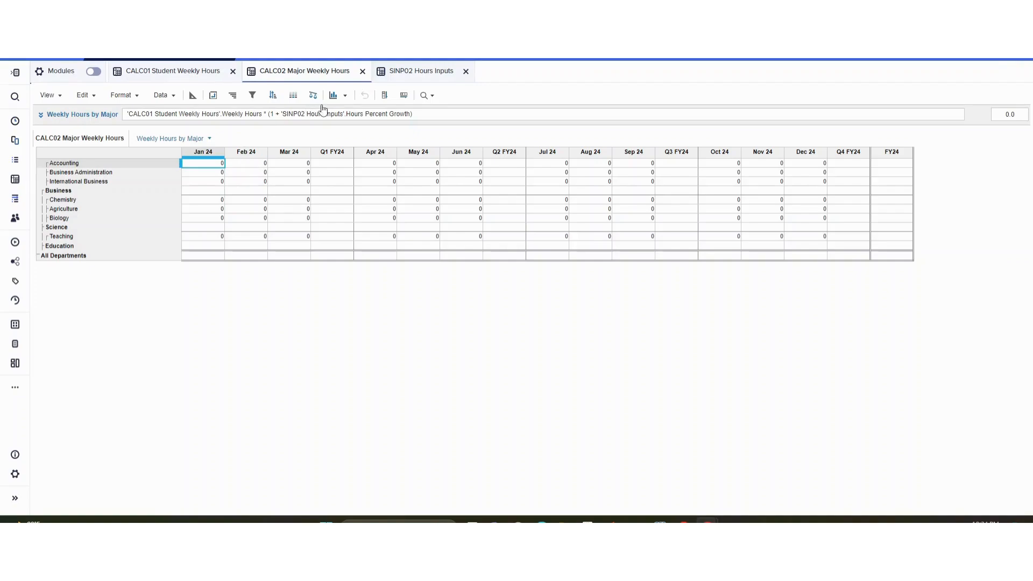
- Set the summary method of the Weekly Hours line item in CALC01 Student Weekly Hours to Sum and return to the grid view
{"action": "left_click", "coordinate": [186, 73]}
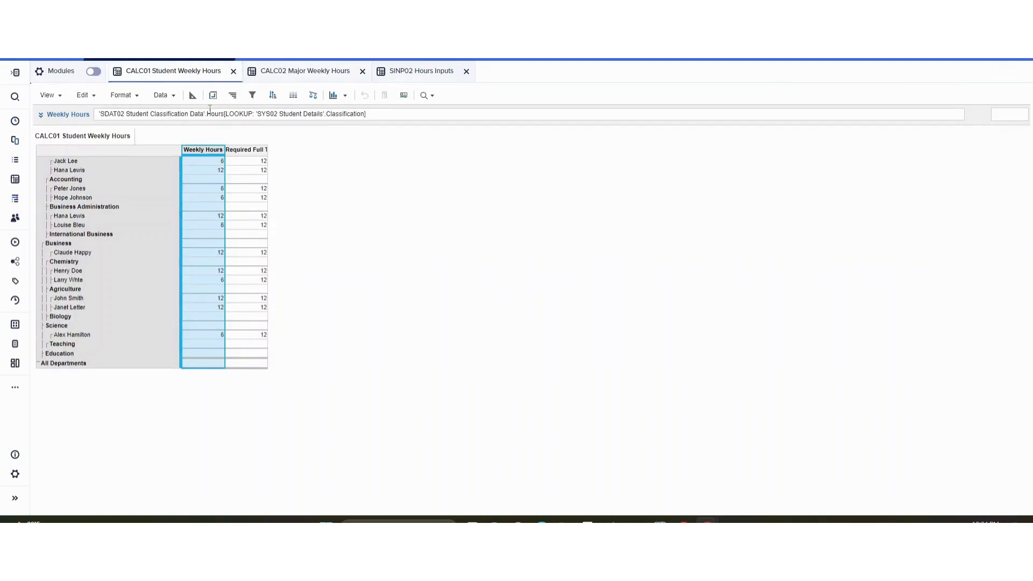
{"action": "left_click", "coordinate": [232, 181]}
{"action": "left_click", "coordinate": [210, 183]}
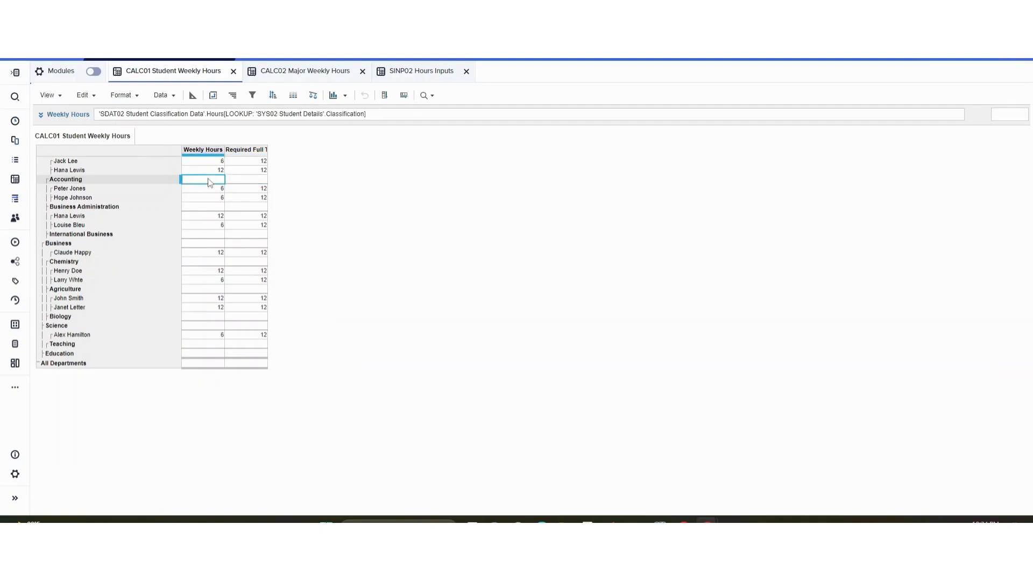
{"action": "left_click", "coordinate": [210, 208]}
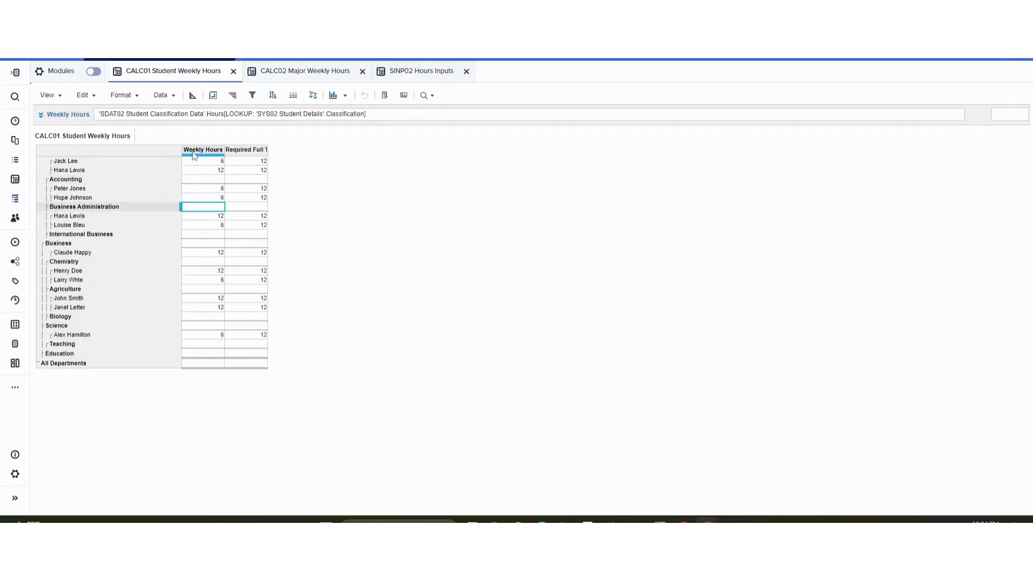
{"action": "left_click", "coordinate": [192, 97]}
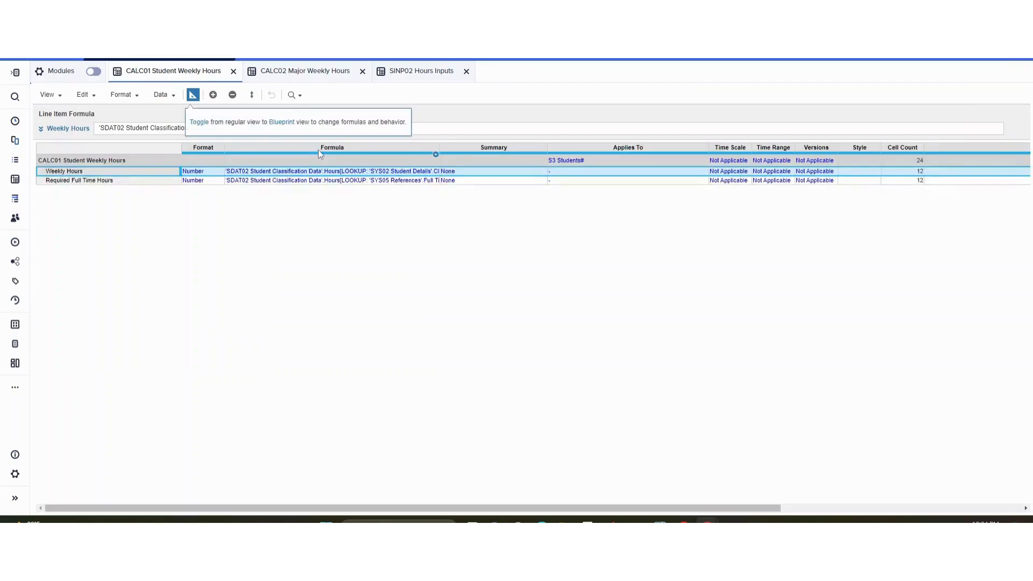
{"action": "left_click", "coordinate": [483, 173]}
{"action": "left_click", "coordinate": [542, 173]}
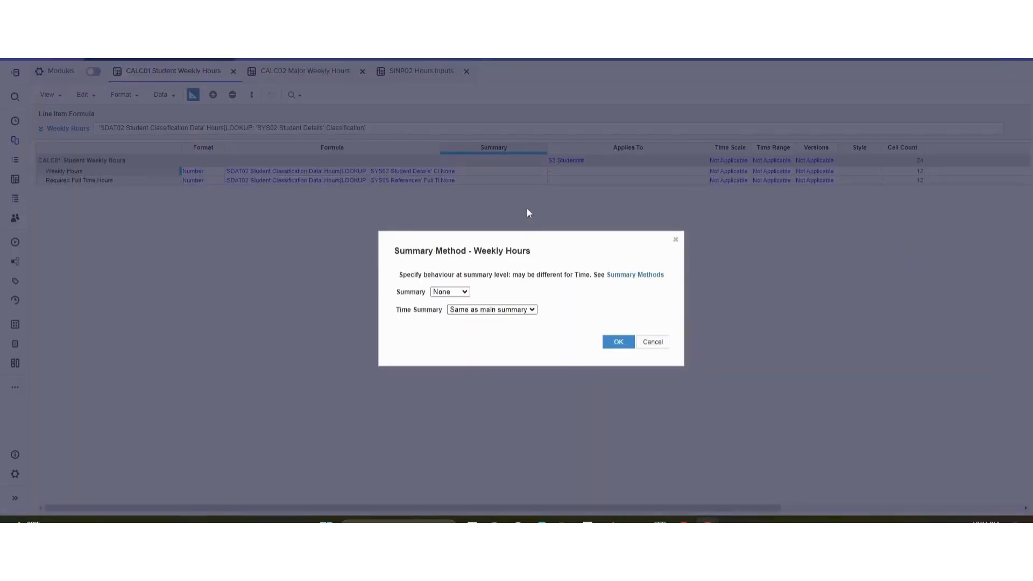
{"action": "left_click", "coordinate": [462, 292]}
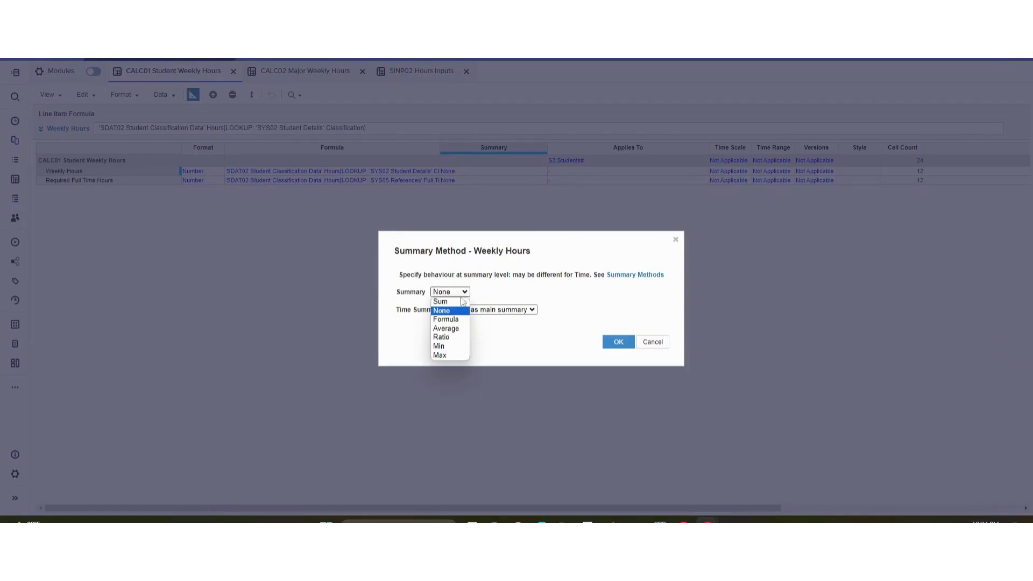
{"action": "left_click", "coordinate": [457, 303]}
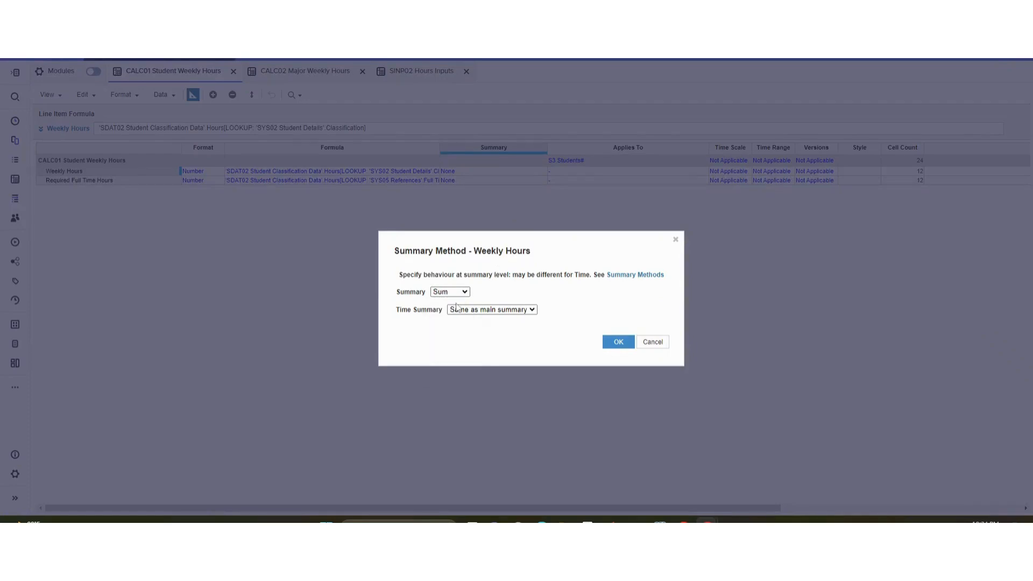
{"action": "left_click", "coordinate": [618, 343]}
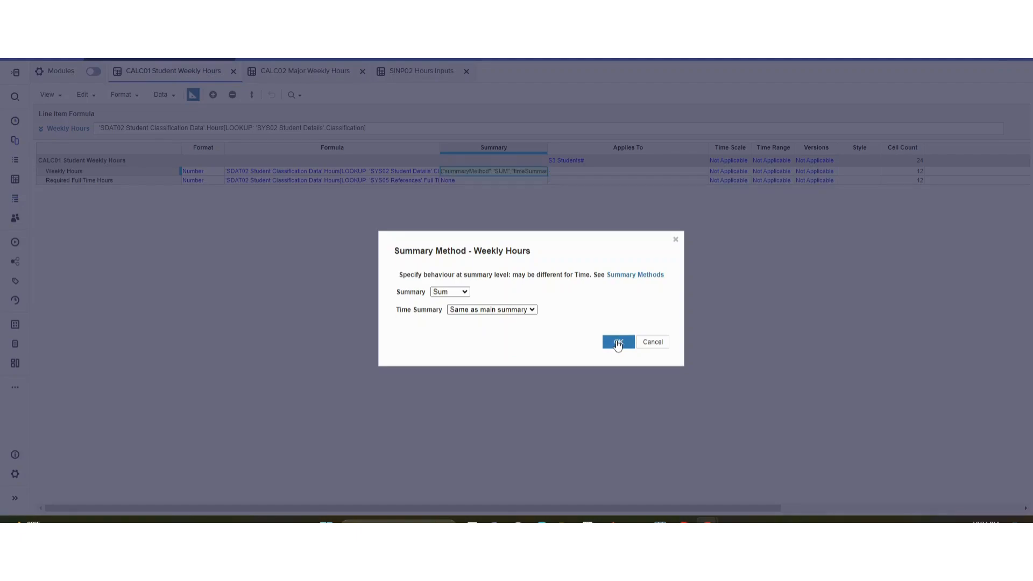
{"action": "left_click", "coordinate": [192, 95]}
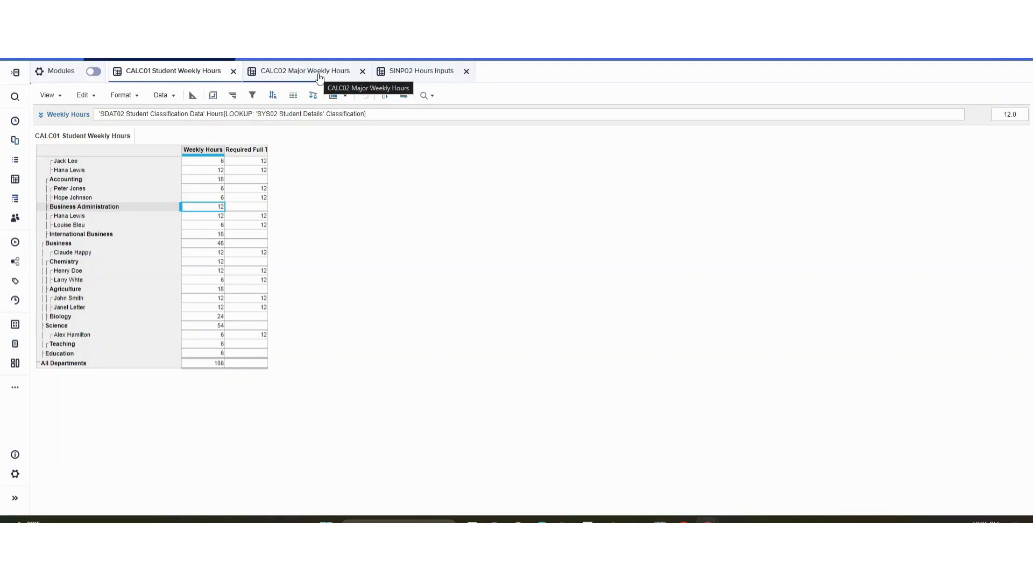
- Compare the Jan 24 hours of the Business majors in CALC02 Major Weekly Hours with the major subtotals in CALC01 Student Weekly Hours
{"action": "left_click", "coordinate": [280, 77]}
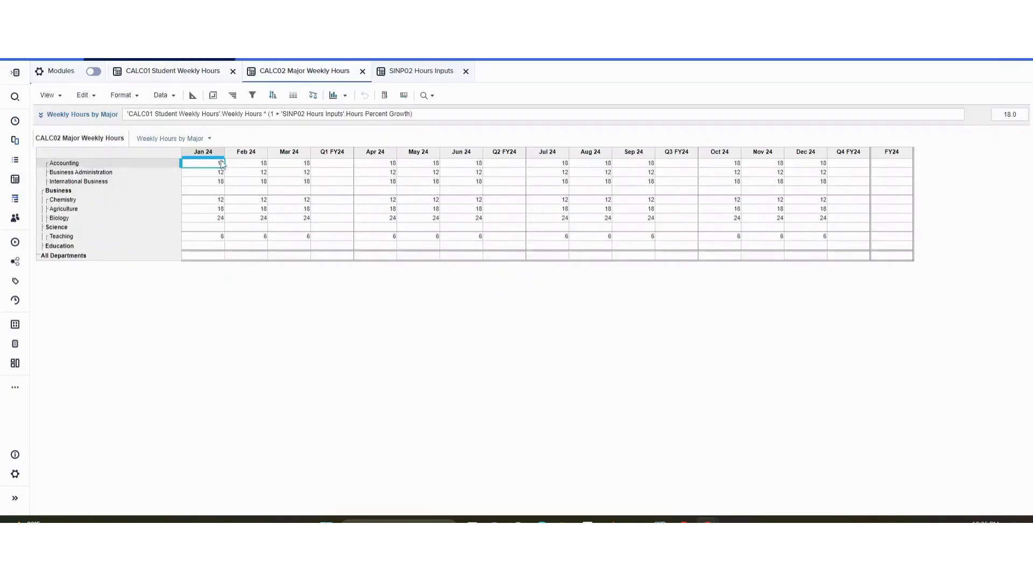
{"action": "left_click_drag", "start_coordinate": [223, 164], "coordinate": [220, 183]}
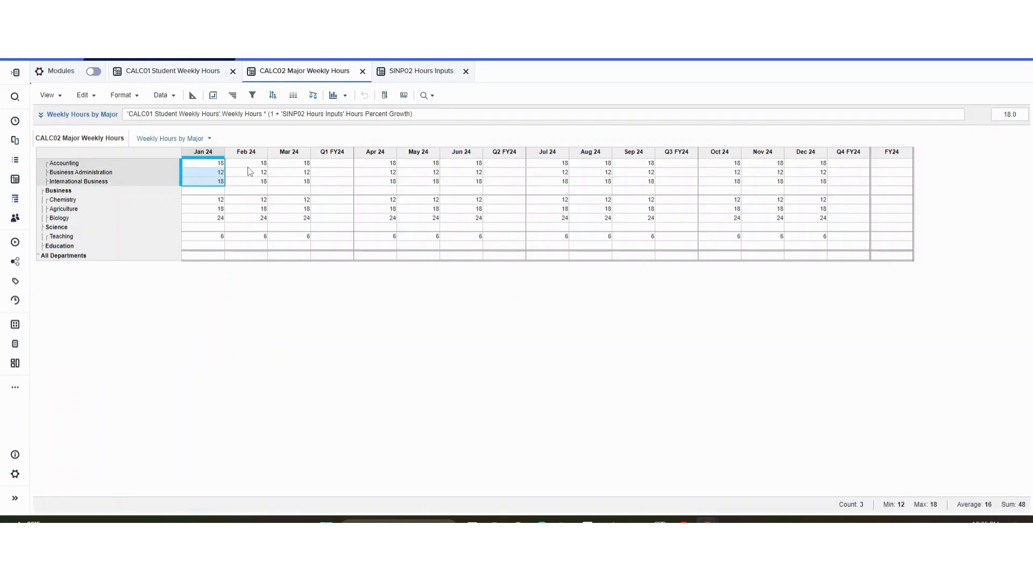
{"action": "left_click", "coordinate": [233, 95]}
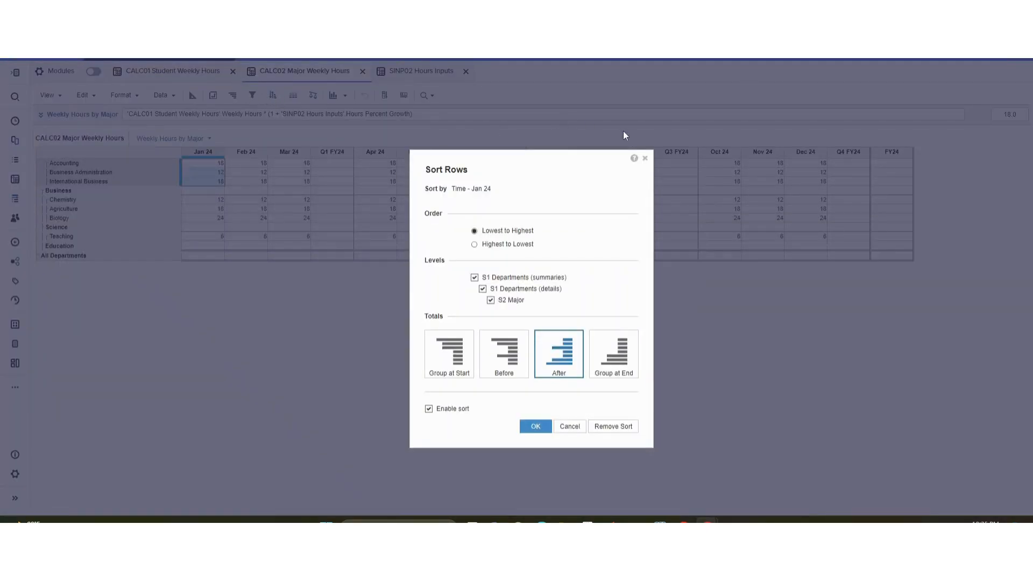
{"action": "left_click", "coordinate": [645, 158]}
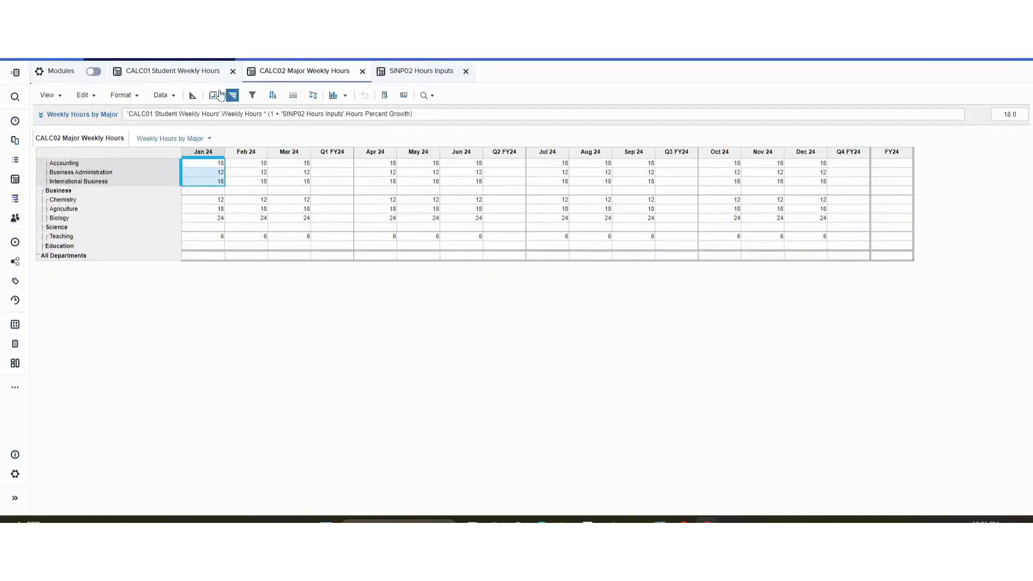
{"action": "left_click", "coordinate": [184, 73]}
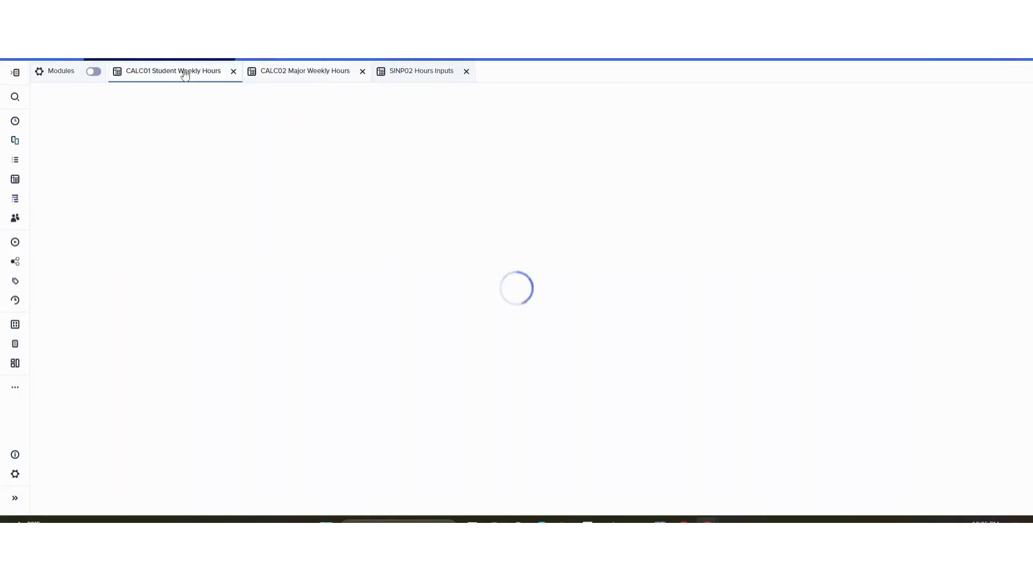
{"action": "left_click_drag", "start_coordinate": [217, 164], "coordinate": [212, 326]}
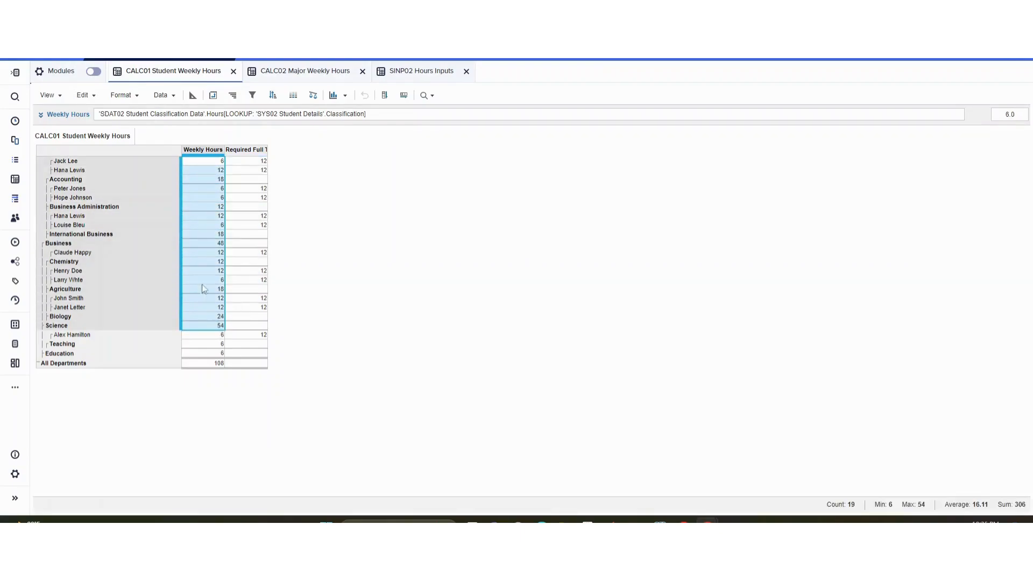
{"action": "left_click", "coordinate": [211, 178]}
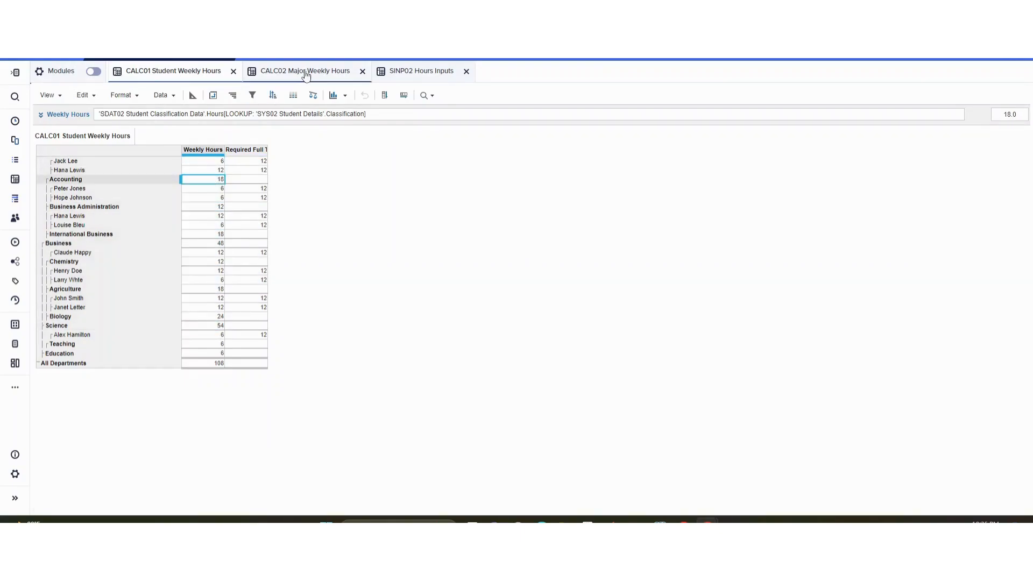
{"action": "left_click", "coordinate": [307, 73]}
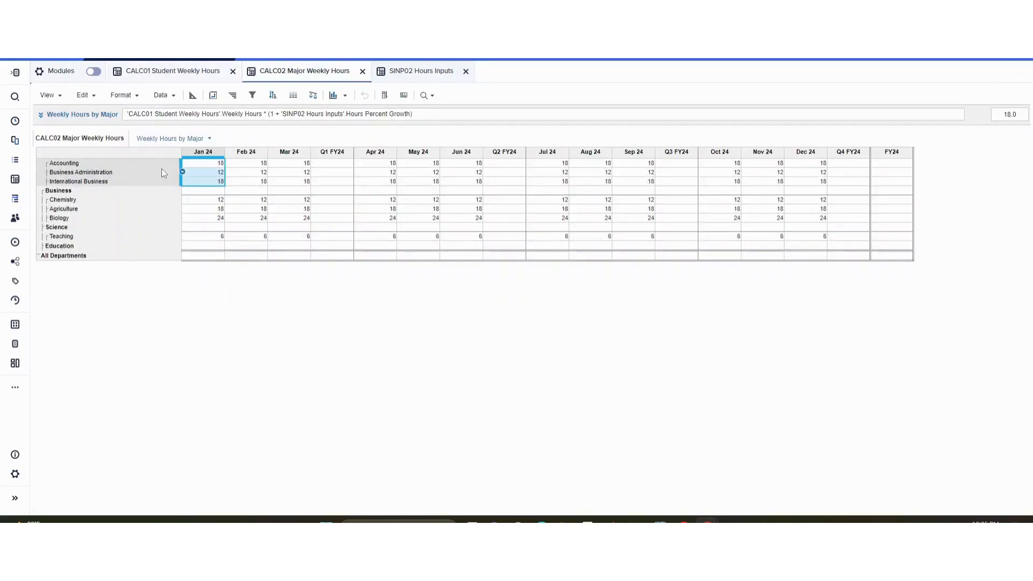
{"action": "left_click", "coordinate": [209, 163]}
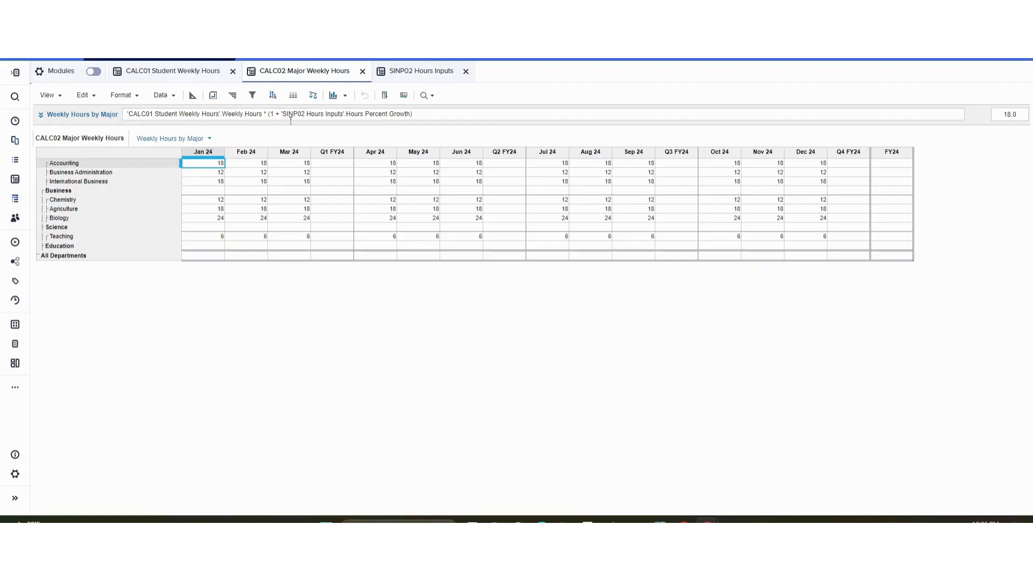
- Review the Hours Percent Growth inputs in SINP02 and Weekly Hours in CALC01 as the sources of the Weekly Hours by Major formula
{"action": "left_click", "coordinate": [206, 76]}
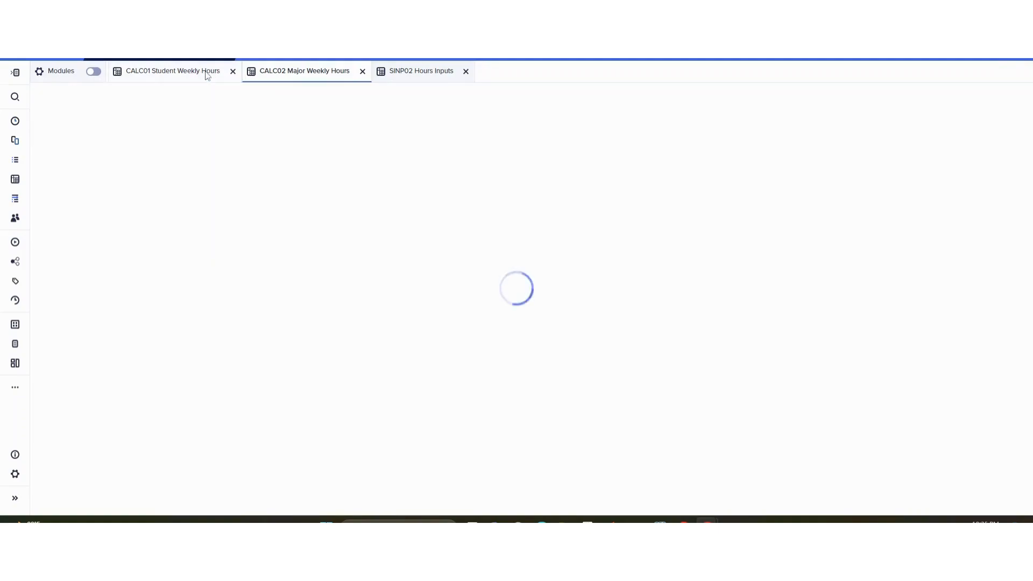
{"action": "left_click", "coordinate": [296, 73]}
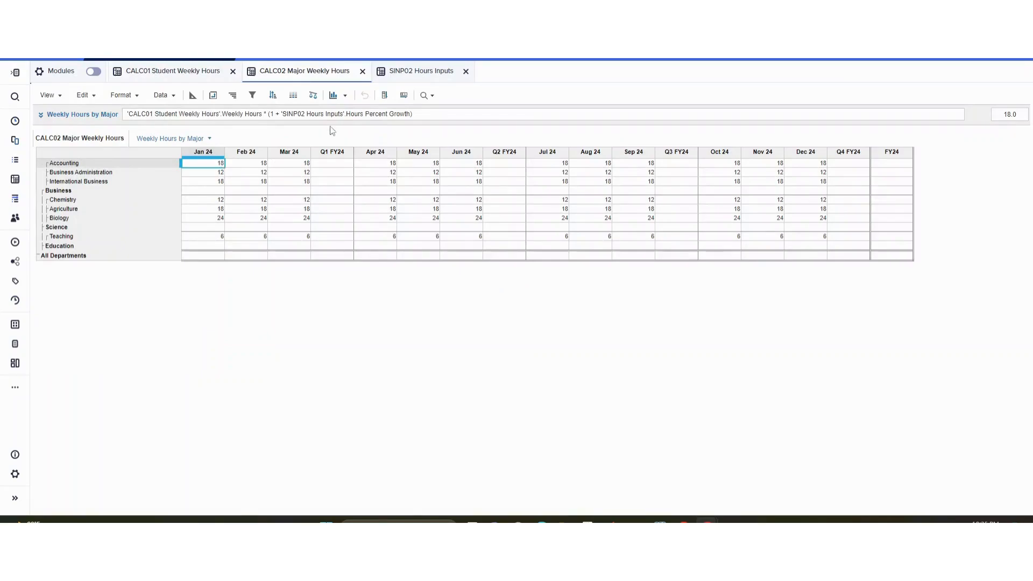
{"action": "left_click", "coordinate": [423, 73]}
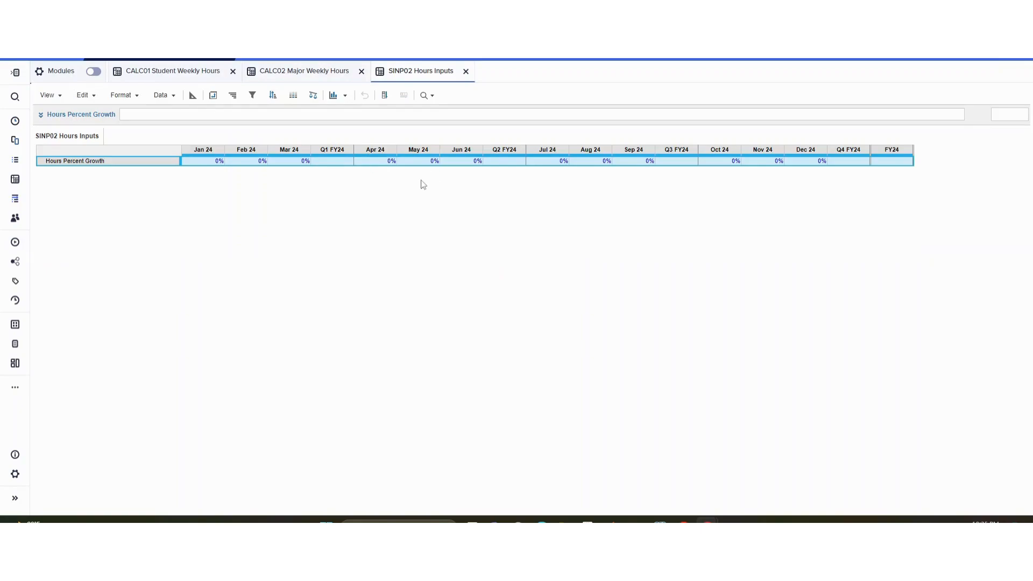
{"action": "left_click", "coordinate": [203, 76]}
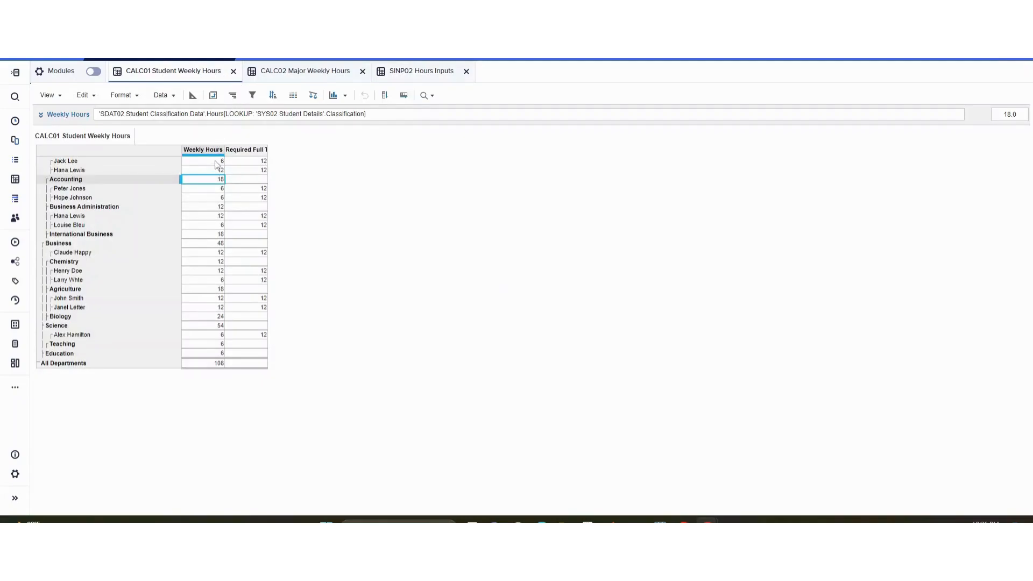
{"action": "left_click", "coordinate": [269, 74]}
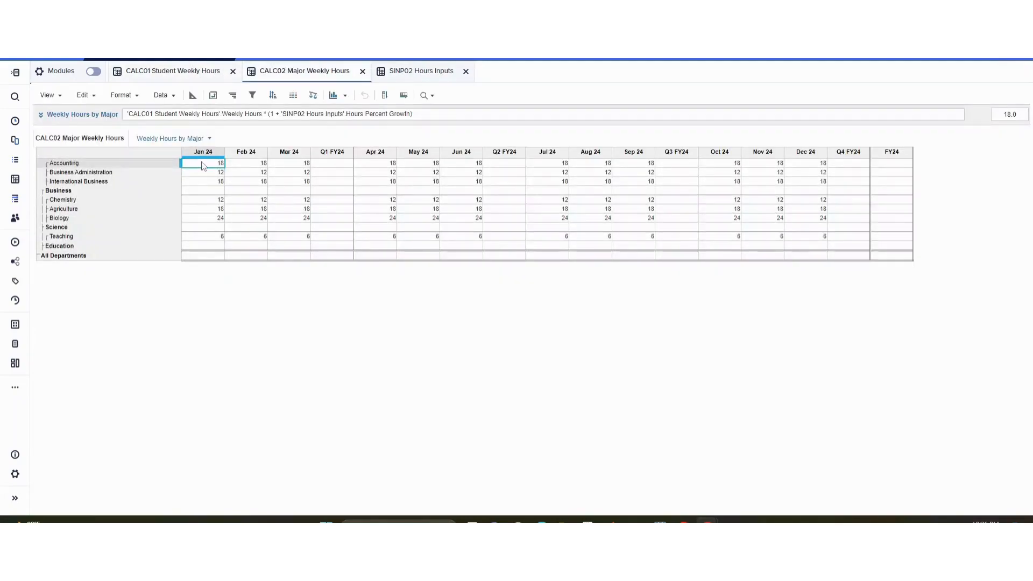
- Set Hours Percent Growth for Jan 24 to 50% in SINP02 Hours Inputs and check the effect in CALC02 Major Weekly Hours
{"action": "left_click", "coordinate": [407, 74]}
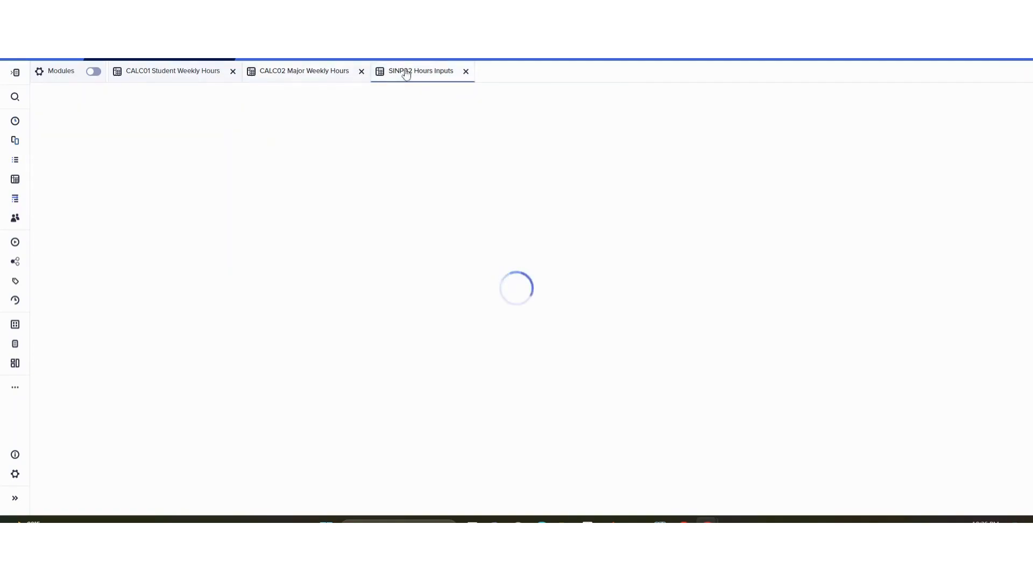
{"action": "left_click", "coordinate": [211, 161]}
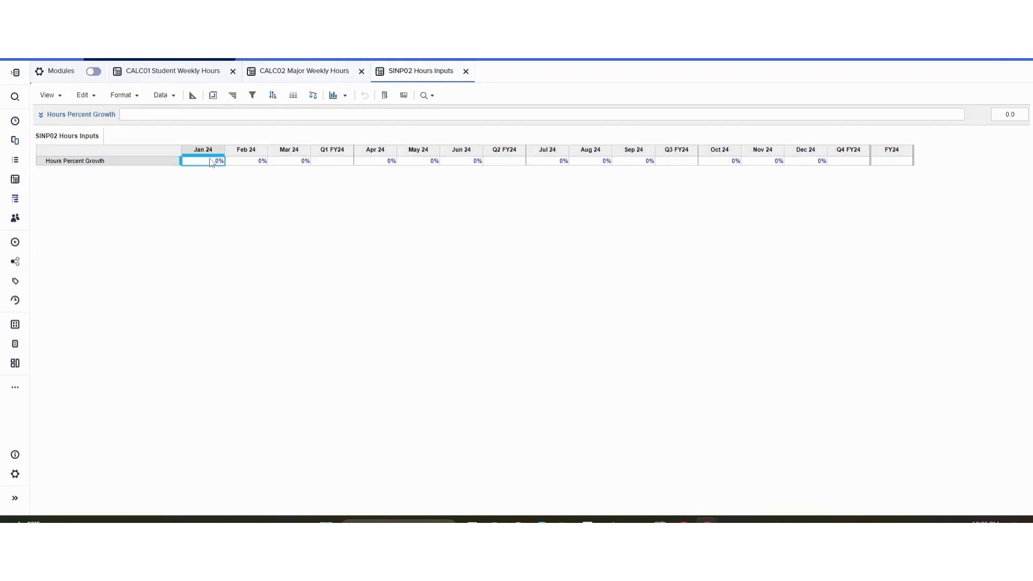
{"action": "type", "text": "50"}
{"action": "key", "text": "Return"}
{"action": "left_click", "coordinate": [286, 71]}
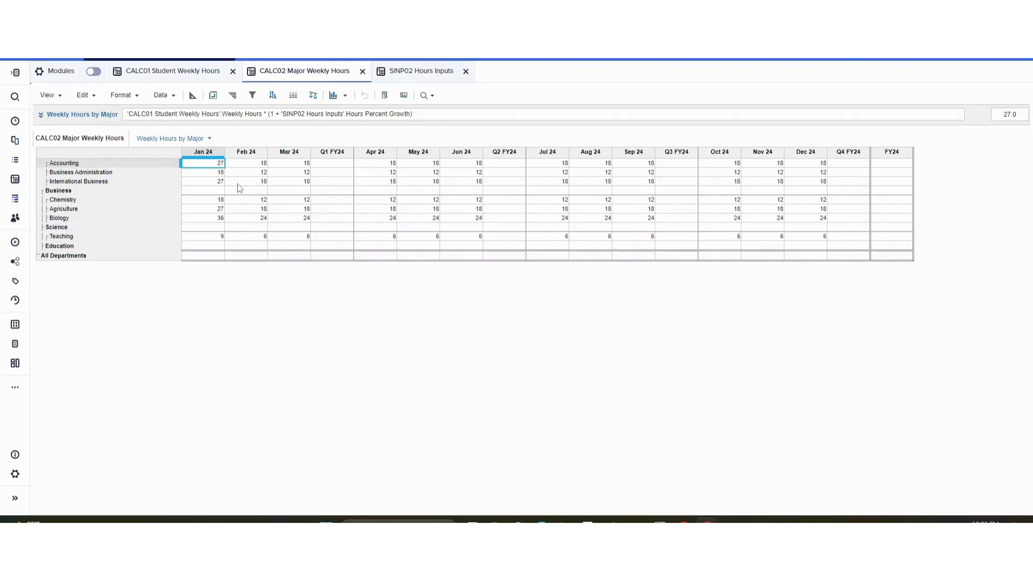
- Trace the Accounting figure for Jan 24 in CALC02 back to the growth input in SINP02 and the student weekly hours in CALC01
{"action": "left_click", "coordinate": [404, 74]}
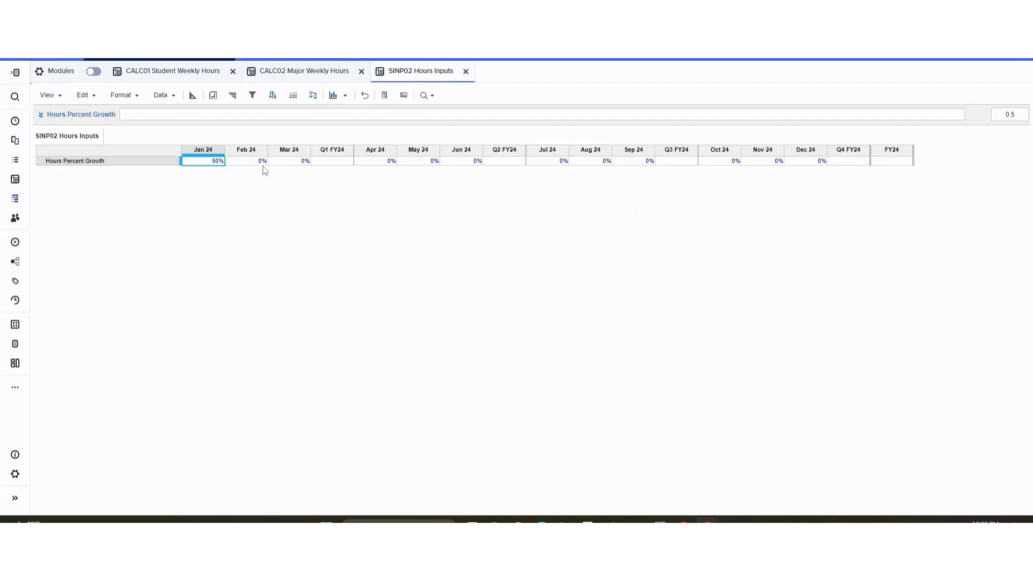
{"action": "left_click", "coordinate": [12, 180]}
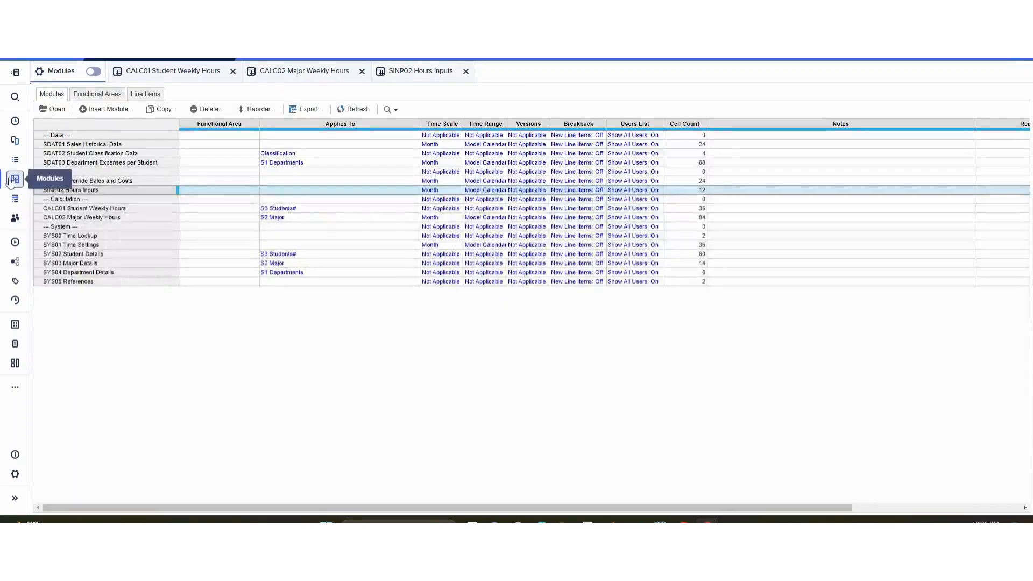
{"action": "left_click", "coordinate": [289, 70]}
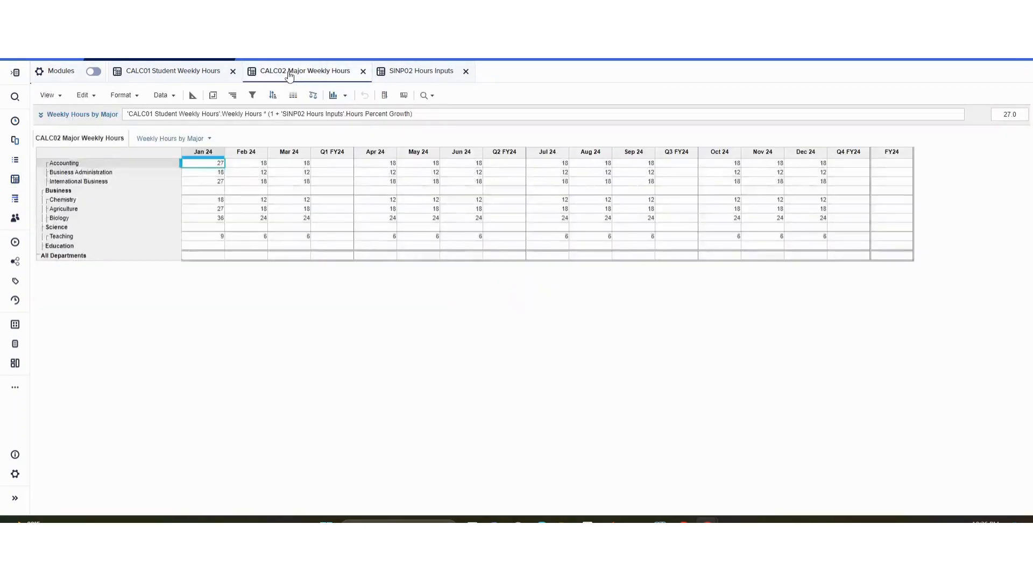
{"action": "left_click_drag", "start_coordinate": [290, 71], "coordinate": [319, 89]}
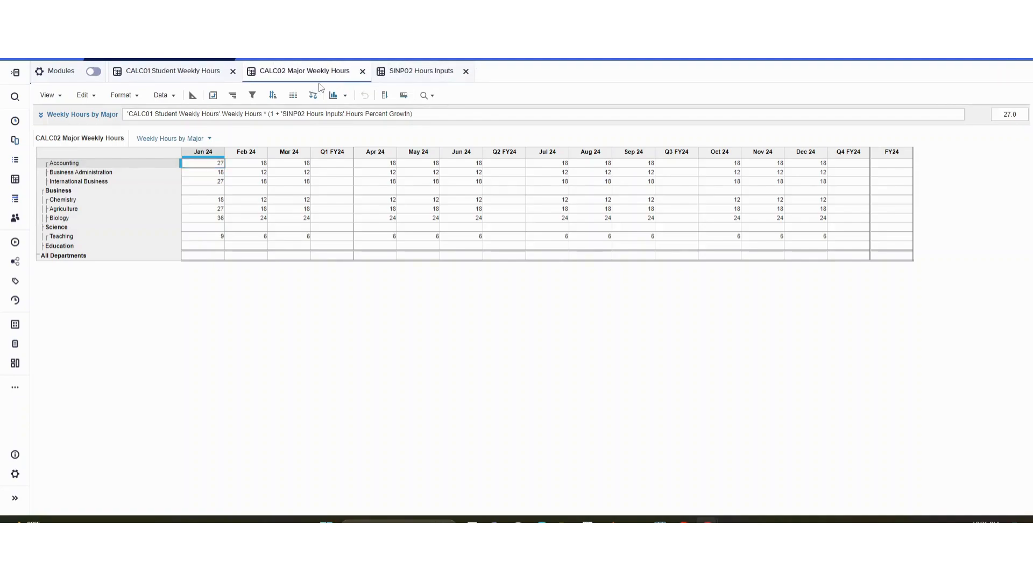
{"action": "left_click", "coordinate": [409, 71]}
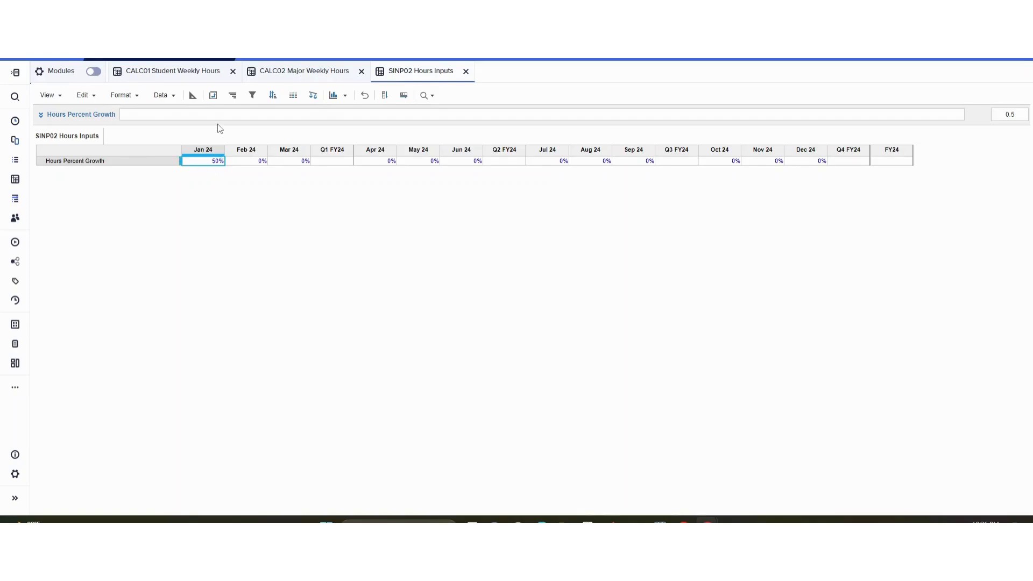
{"action": "left_click", "coordinate": [293, 72]}
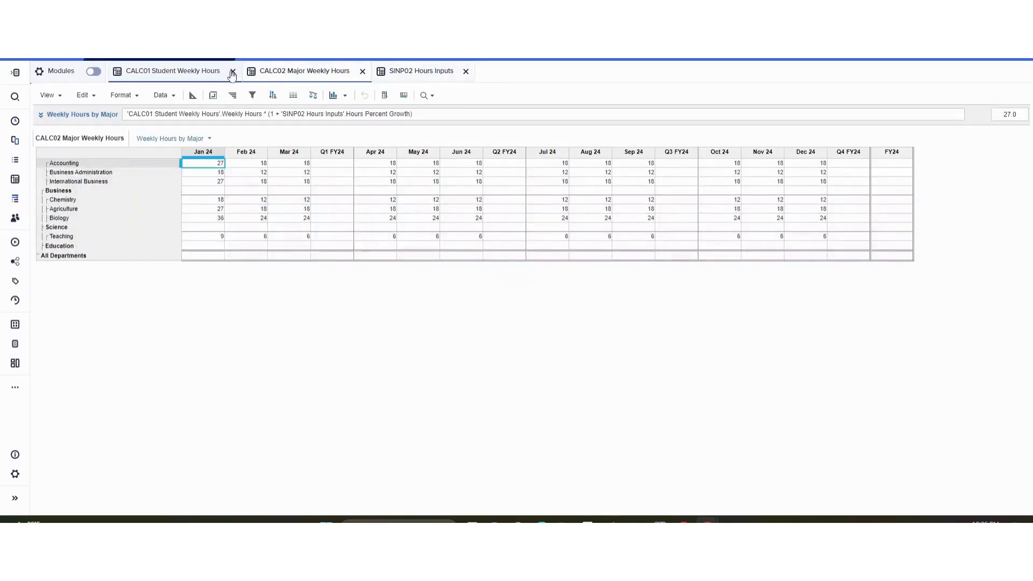
{"action": "left_click", "coordinate": [405, 72]}
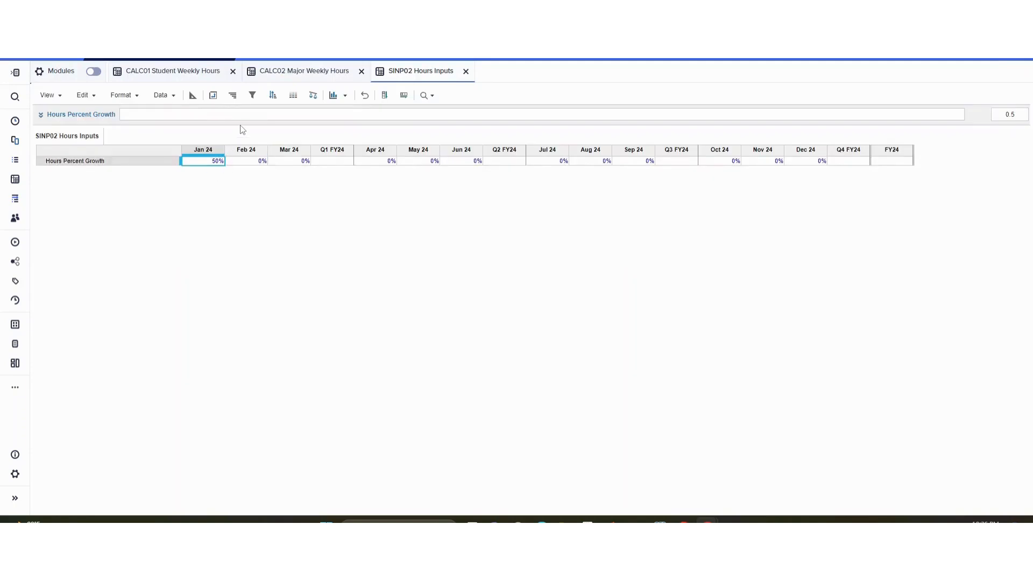
{"action": "left_click", "coordinate": [195, 69]}
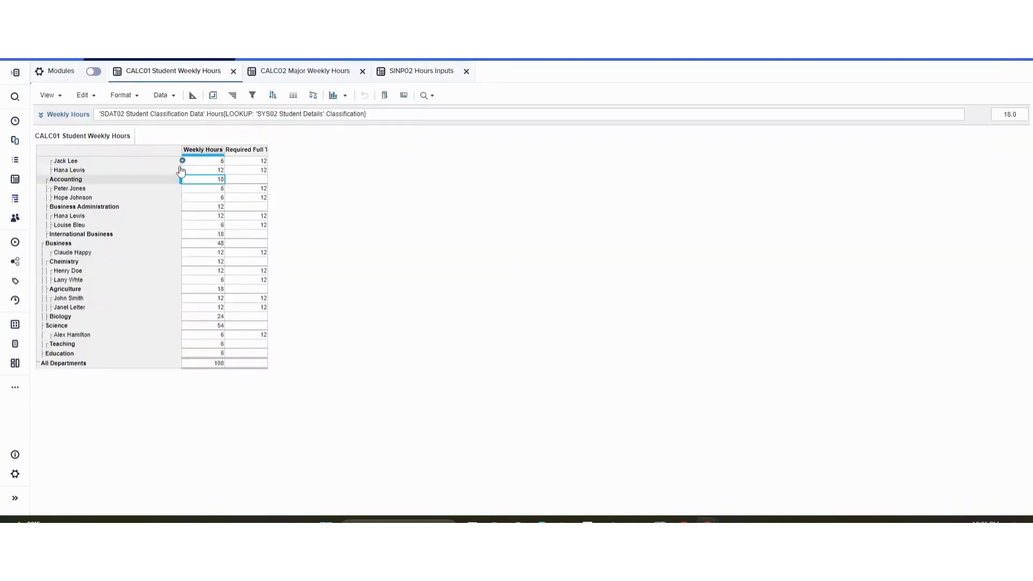
{"action": "left_click_drag", "start_coordinate": [210, 170], "coordinate": [211, 161]}
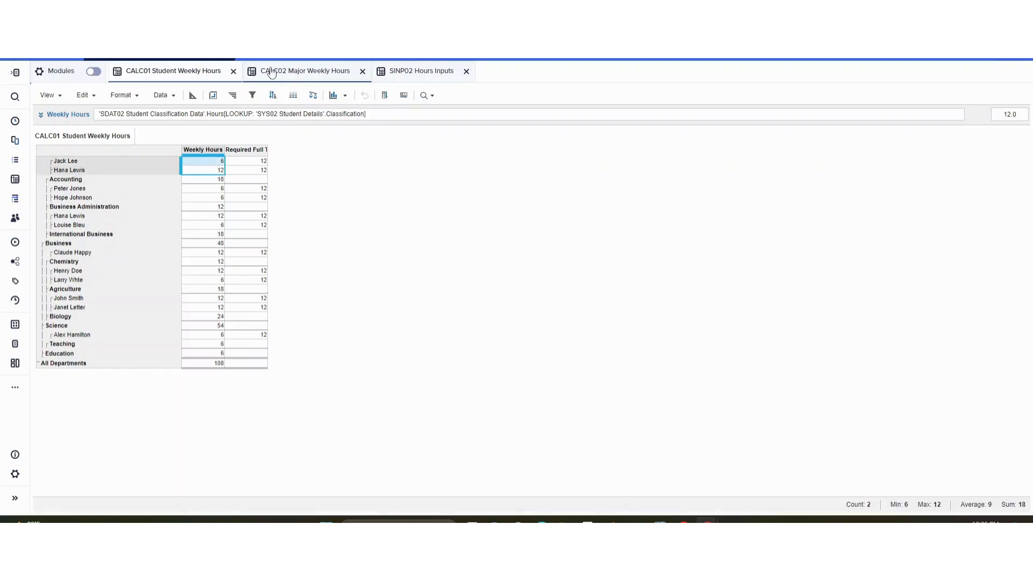
- Compare the Jan 24 Business Administration hours in CALC02 with its CALC01 subtotal and inspect the Jan 24 figures of the other majors
{"action": "left_click", "coordinate": [272, 73]}
{"action": "left_click", "coordinate": [214, 173]}
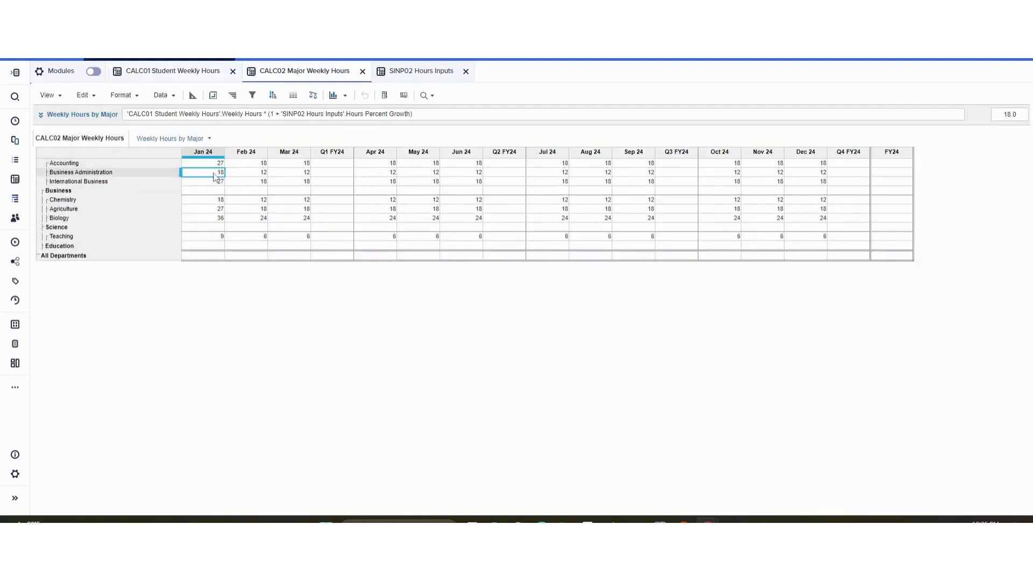
{"action": "left_click", "coordinate": [197, 72]}
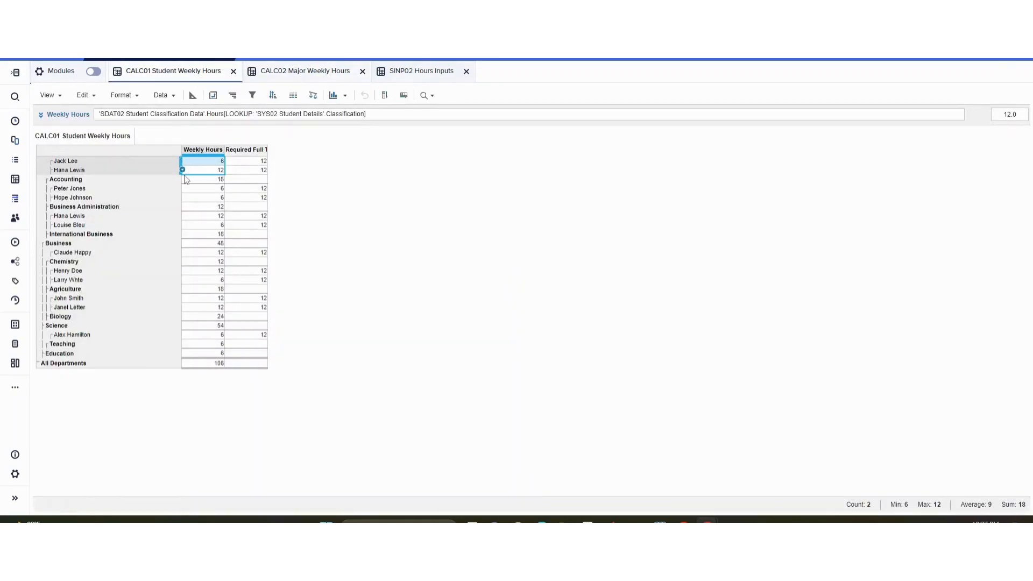
{"action": "left_click", "coordinate": [217, 208]}
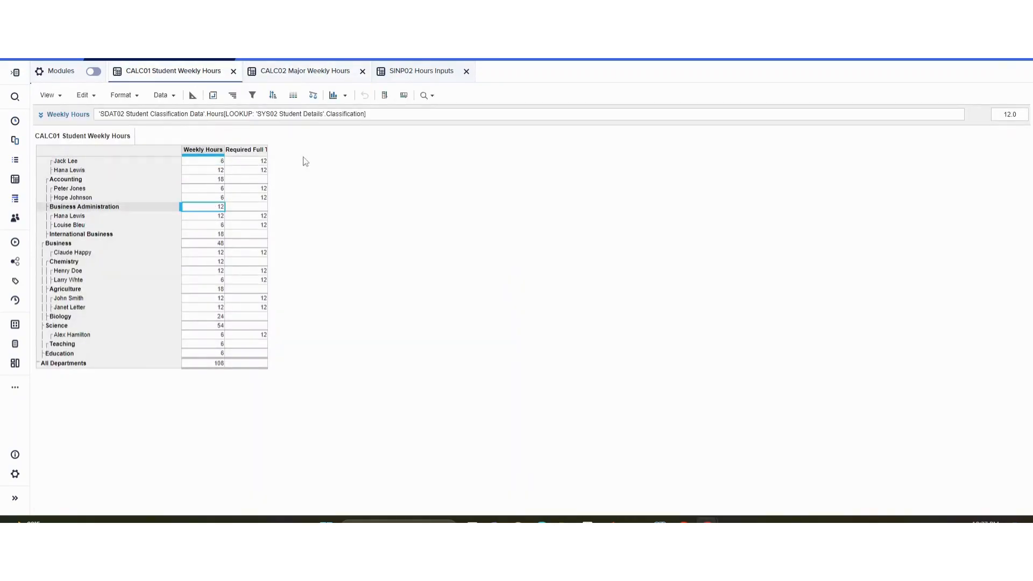
{"action": "left_click", "coordinate": [327, 80]}
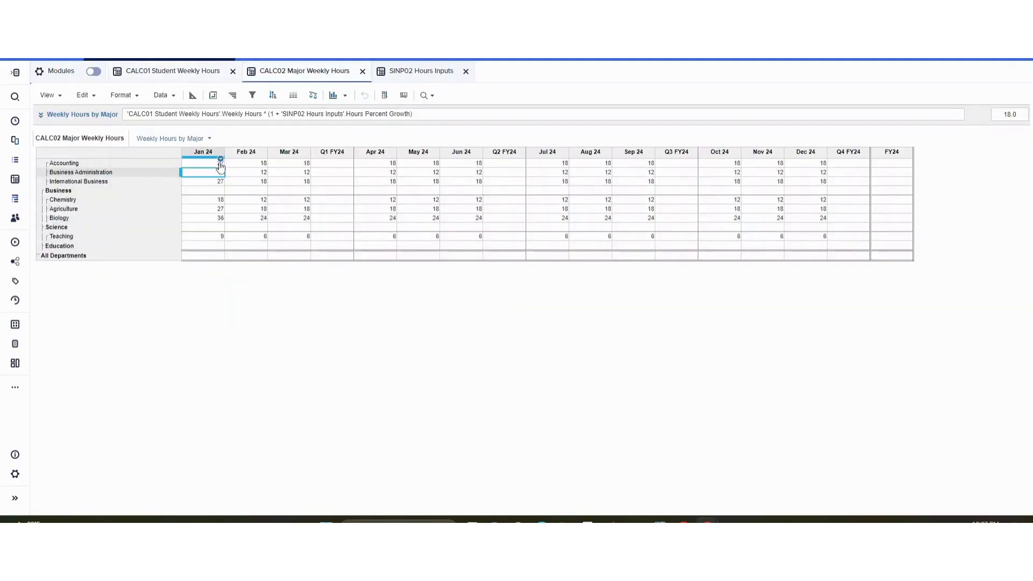
{"action": "left_click_drag", "start_coordinate": [220, 163], "coordinate": [219, 227]}
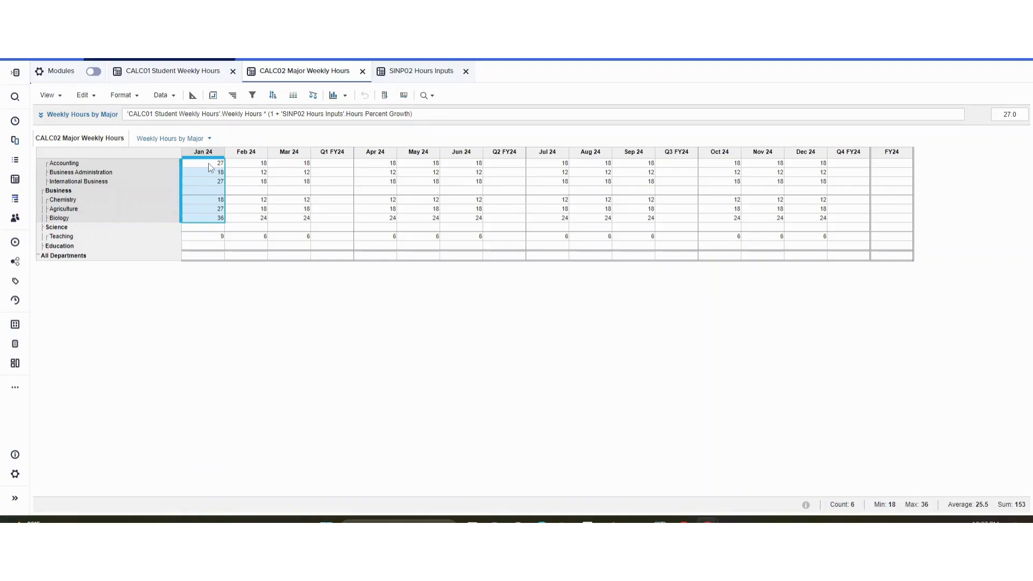
{"action": "left_click_drag", "start_coordinate": [208, 163], "coordinate": [214, 186]}
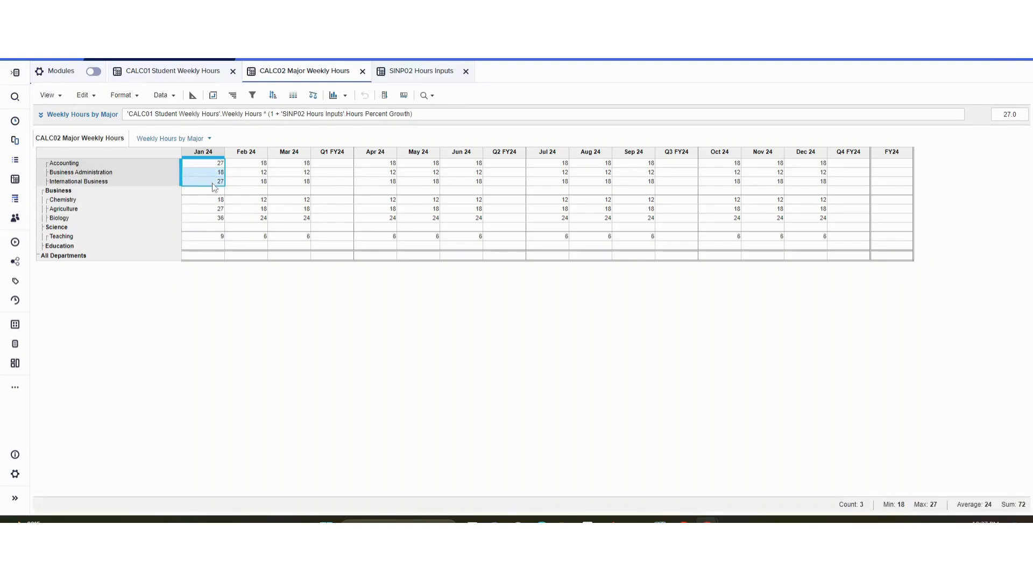
- Check the line item settings of Hours Percent Growth in SINP02 Hours Inputs, including which dimensions it applies to
{"action": "left_click", "coordinate": [397, 70]}
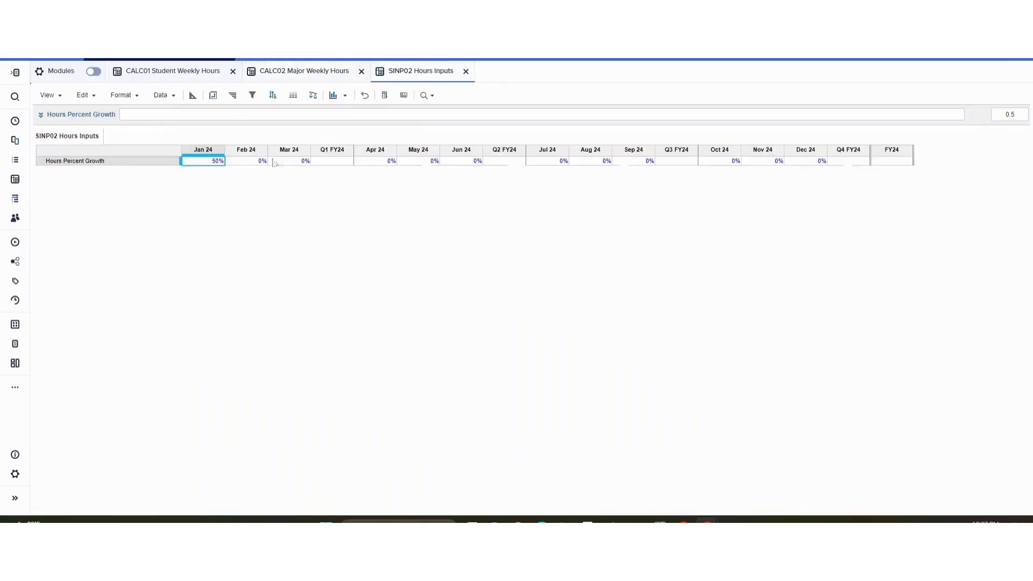
{"action": "left_click", "coordinate": [193, 95]}
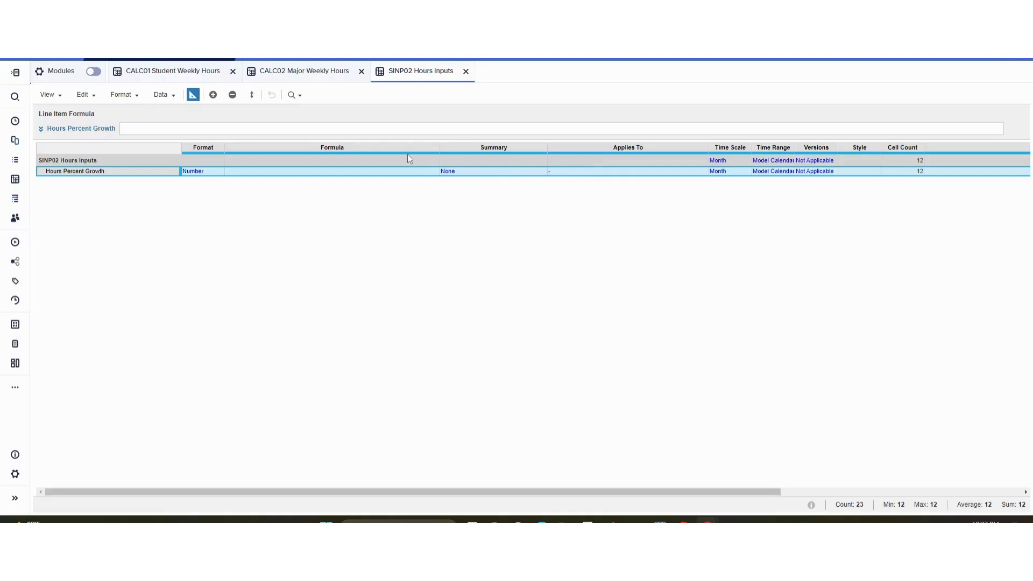
{"action": "left_click", "coordinate": [193, 96]}
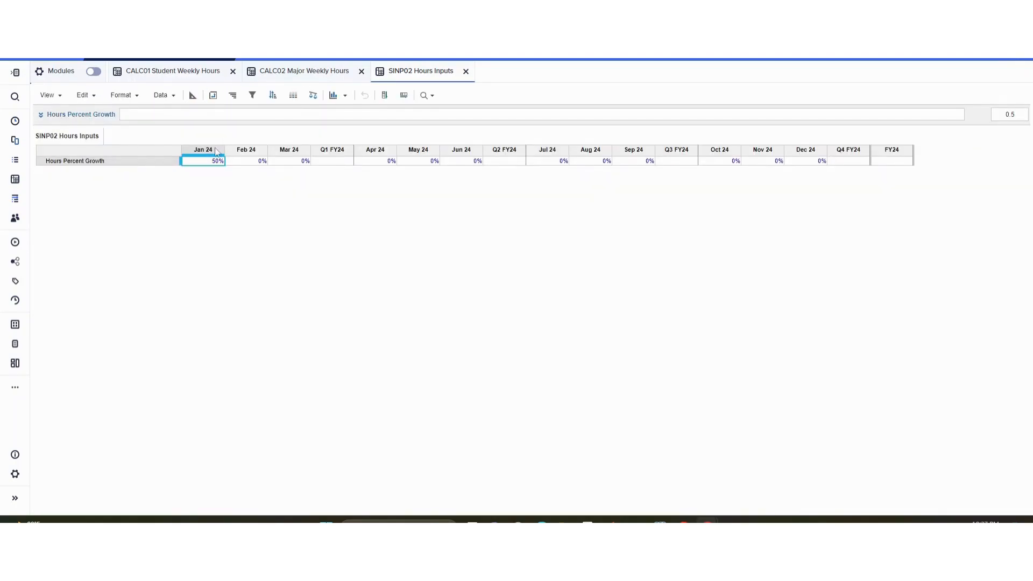
- Compare the Jan 24 hours from Accounting to Teaching in CALC02 with the student and major rows in CALC01 Student Weekly Hours
{"action": "left_click", "coordinate": [309, 70]}
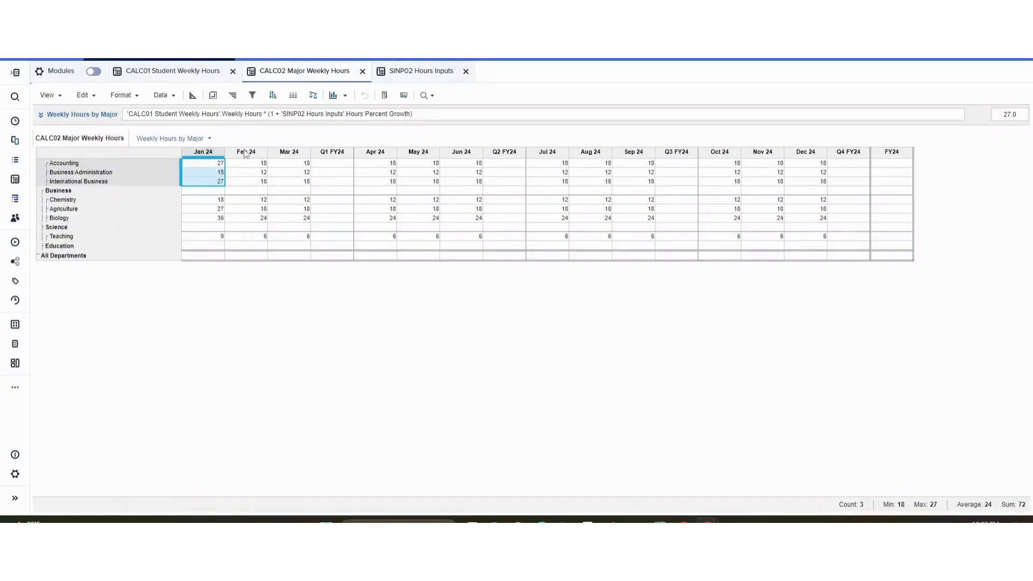
{"action": "left_click_drag", "start_coordinate": [208, 164], "coordinate": [210, 242]}
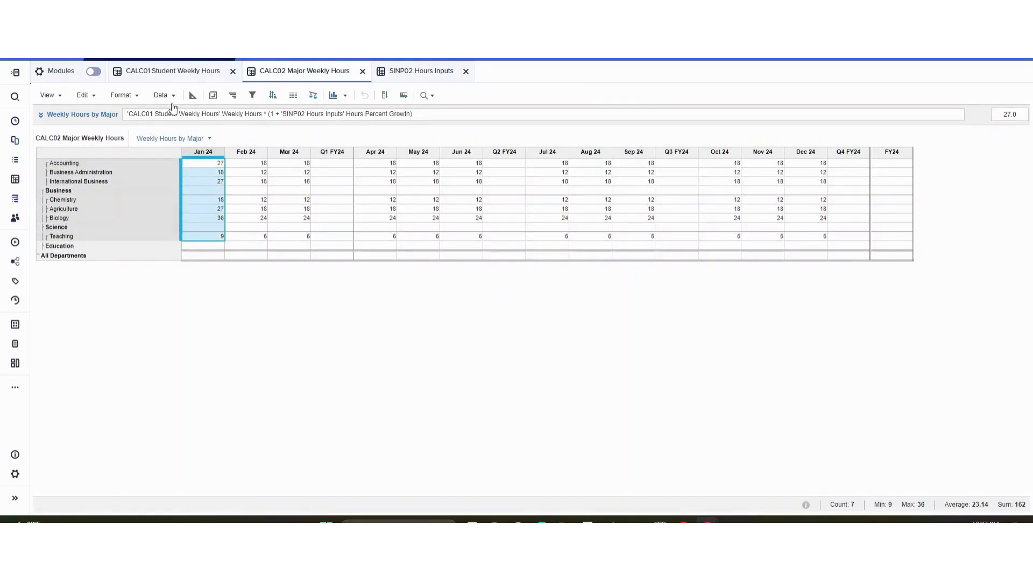
{"action": "left_click", "coordinate": [183, 75]}
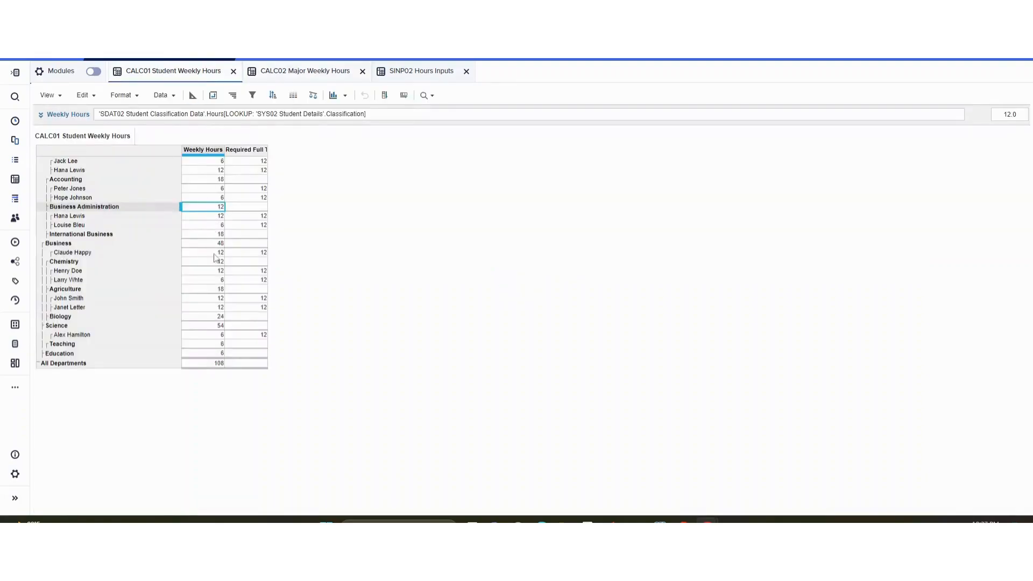
{"action": "left_click", "coordinate": [72, 292]}
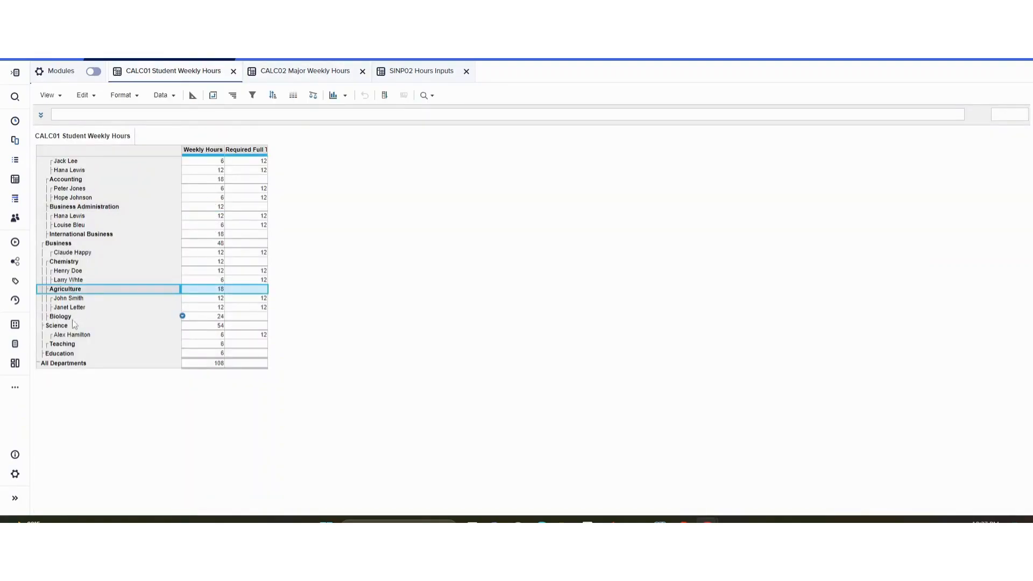
{"action": "left_click", "coordinate": [74, 336]}
{"action": "left_click_drag", "start_coordinate": [67, 271], "coordinate": [75, 218]}
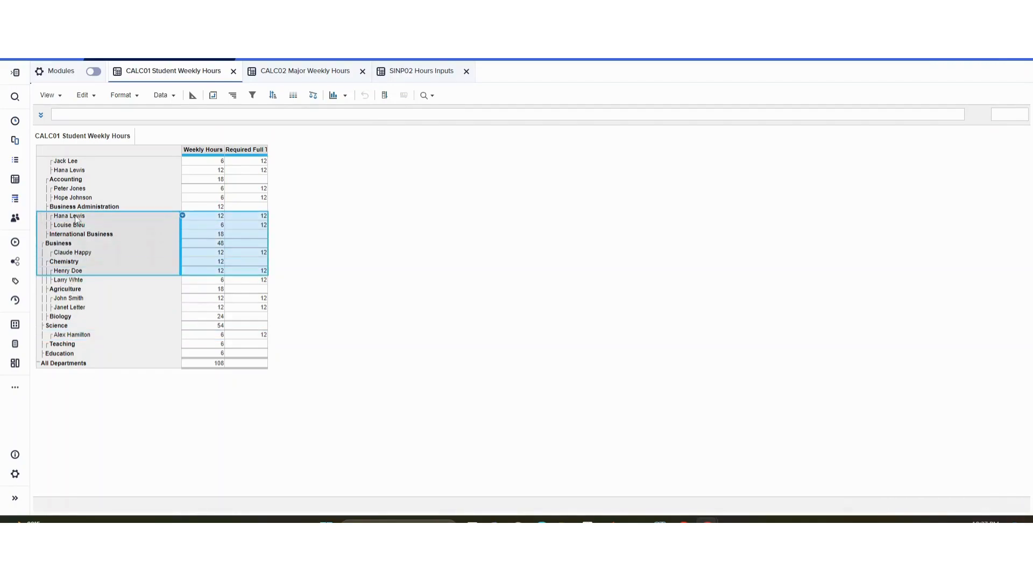
{"action": "left_click", "coordinate": [77, 346]}
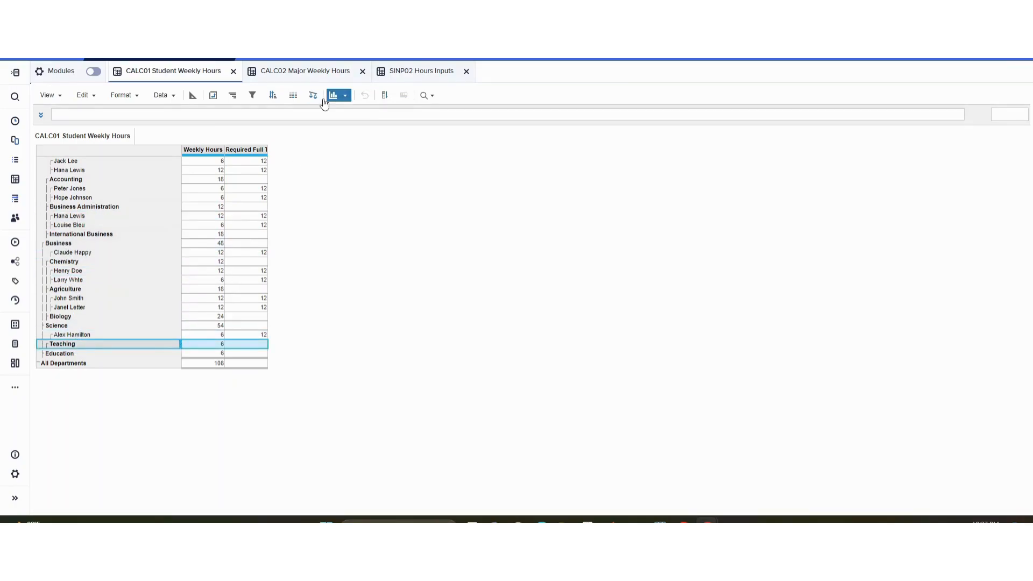
{"action": "left_click", "coordinate": [312, 66]}
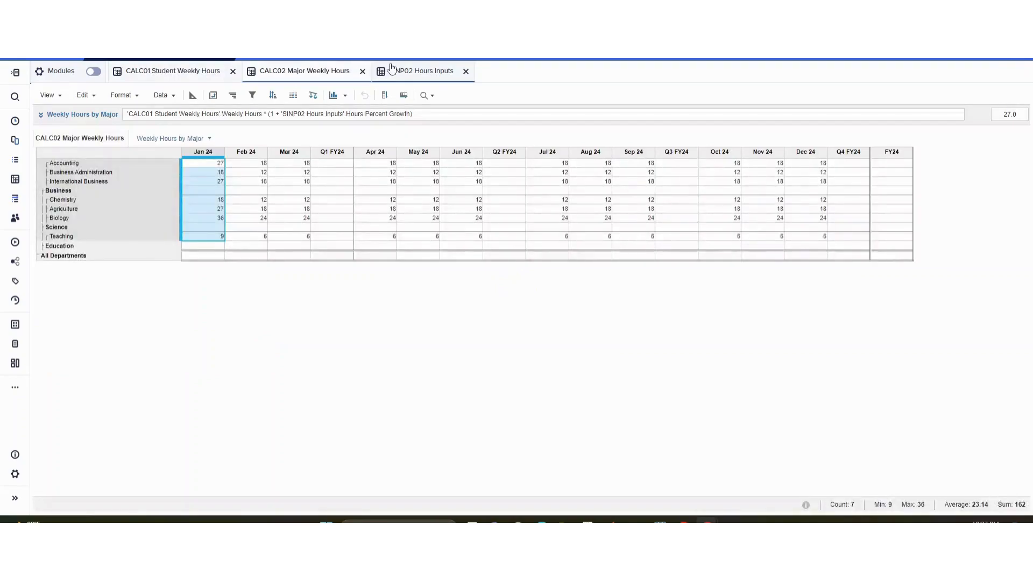
- Return to the module list, select SDAT03 Department Expenses per Student, and close the SINP02, CALC02 and CALC01 modules
{"action": "left_click", "coordinate": [18, 183]}
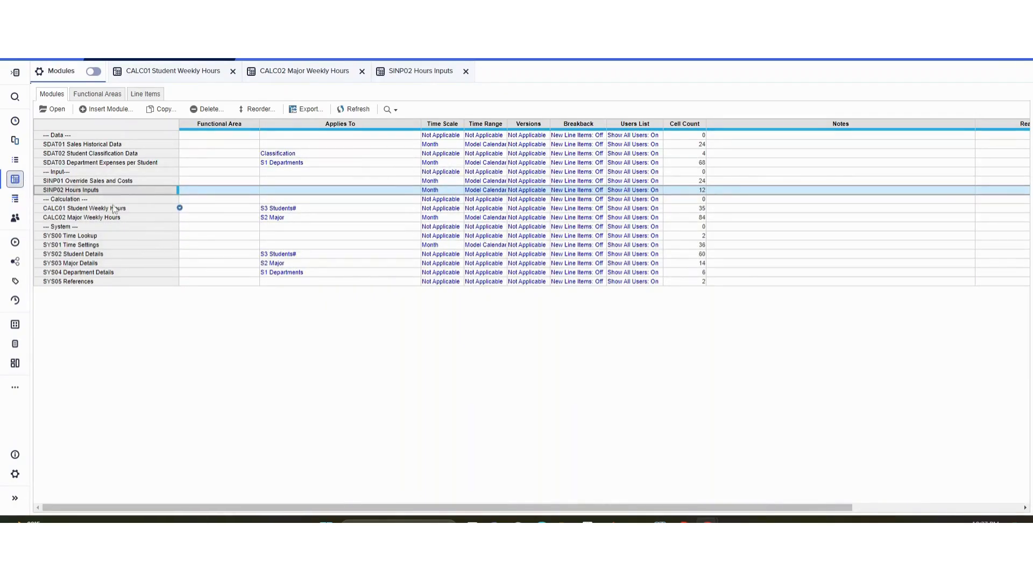
{"action": "left_click", "coordinate": [99, 164]}
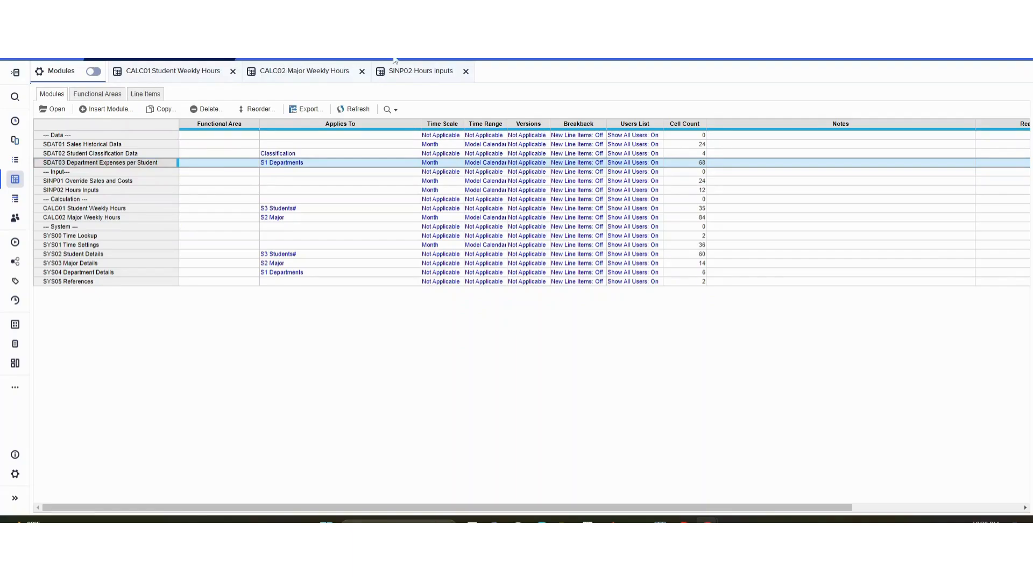
{"action": "left_click", "coordinate": [465, 71]}
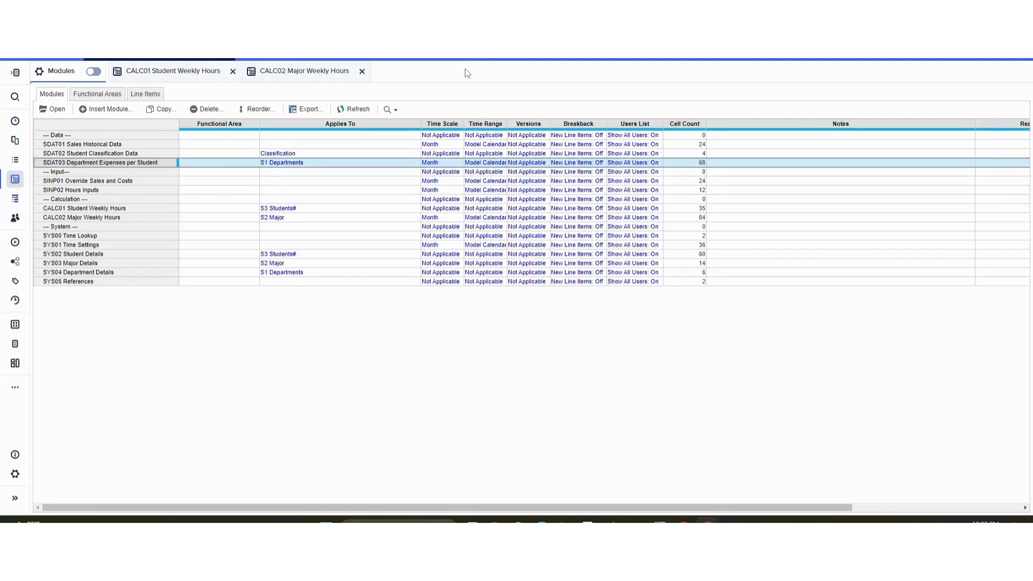
{"action": "left_click", "coordinate": [363, 72]}
{"action": "left_click", "coordinate": [233, 72]}
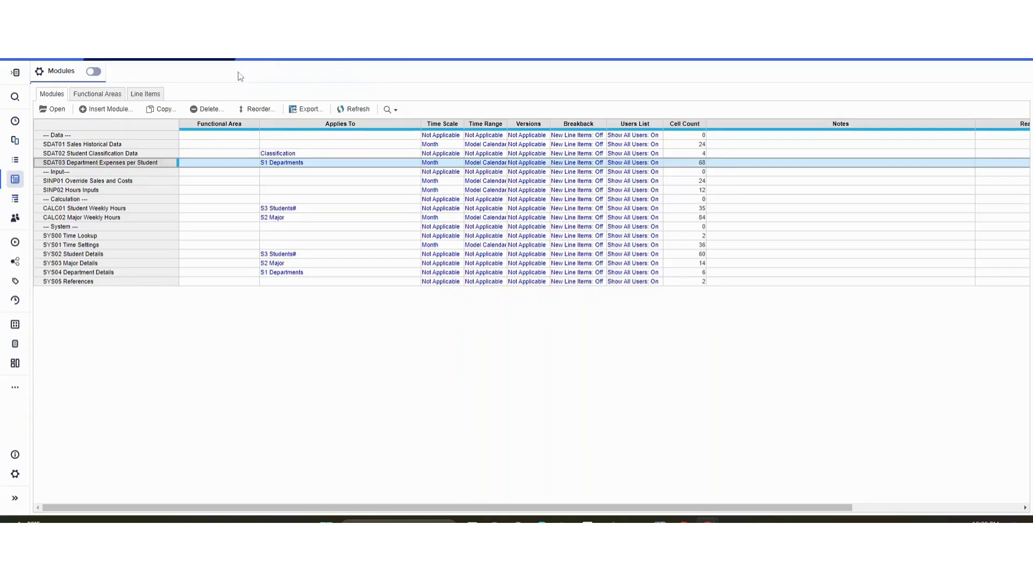
- Start a new module at the System divider of the module list and name it CALC03 Student Expenses
{"action": "left_click", "coordinate": [83, 226]}
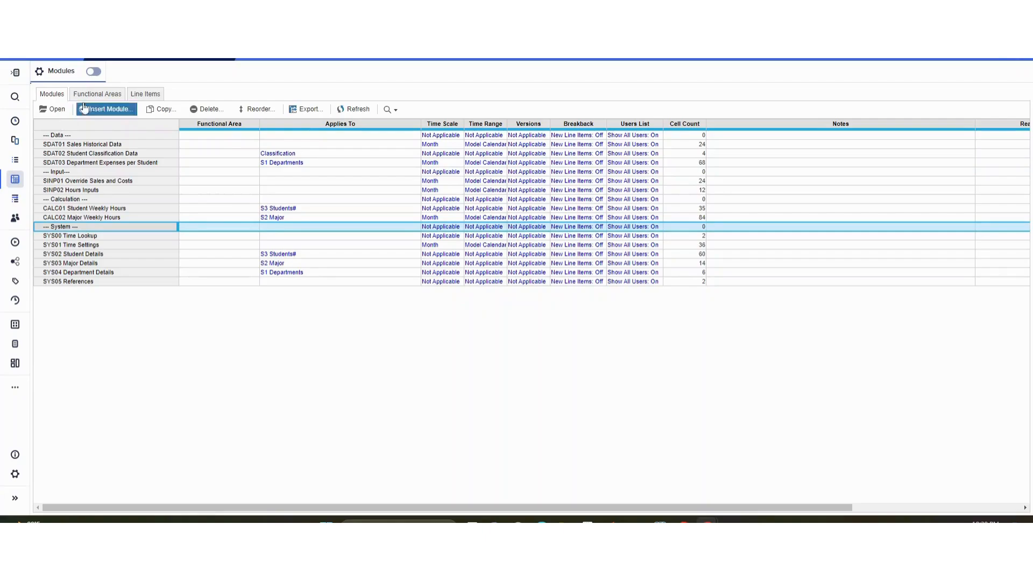
{"action": "left_click", "coordinate": [99, 111]}
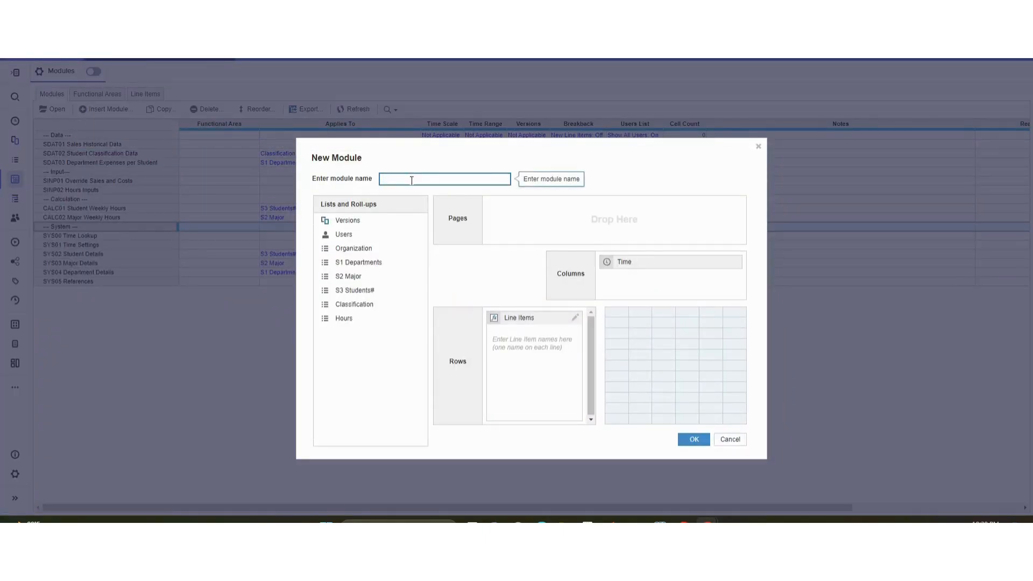
{"action": "type", "text": "CALC03 Student Expenses"}
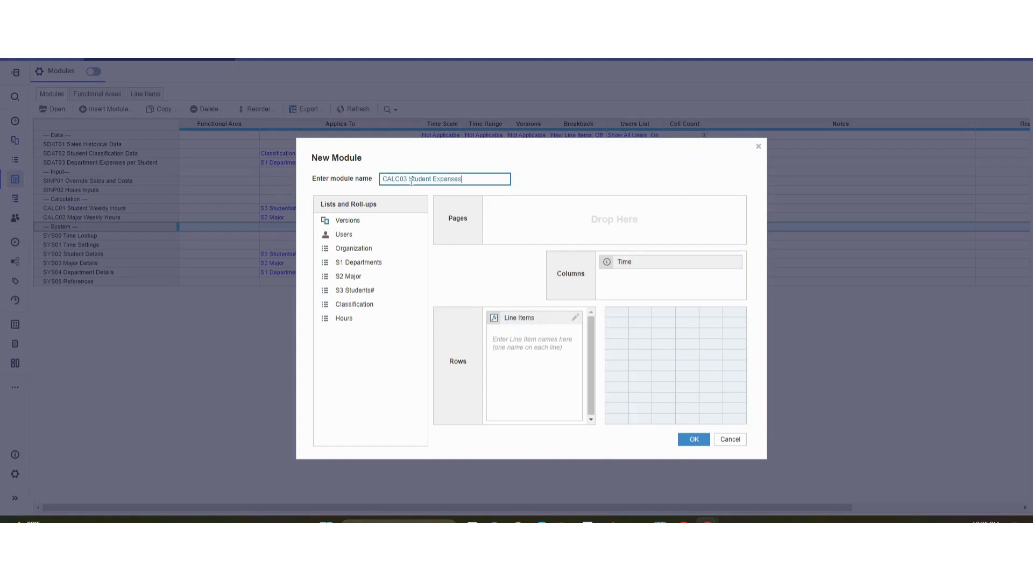
- Lay out the new module with Line Items on pages and the S3 Students# list on rows, keeping Time on columns
{"action": "left_click", "coordinate": [550, 340]}
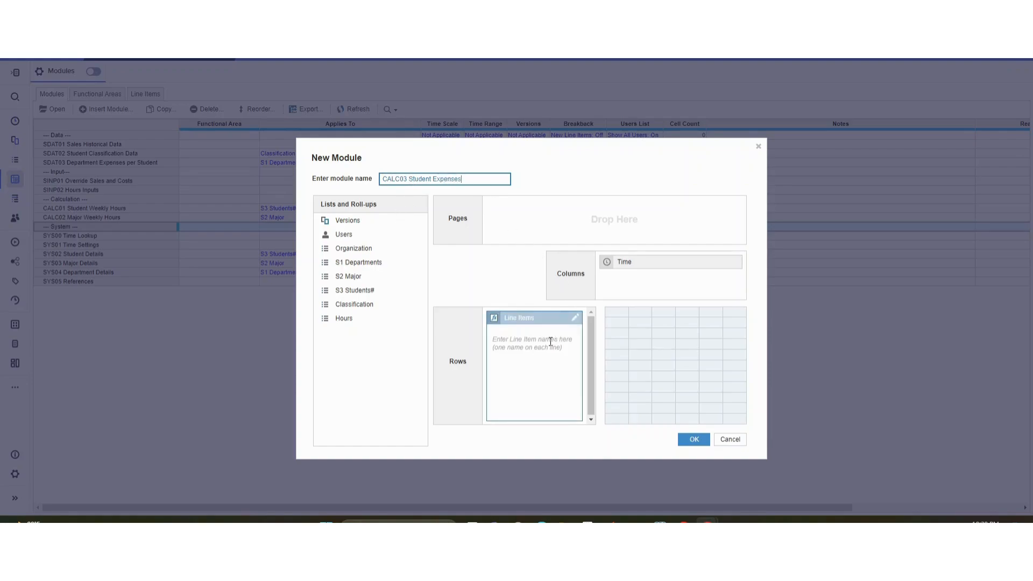
{"action": "left_click", "coordinate": [550, 345]}
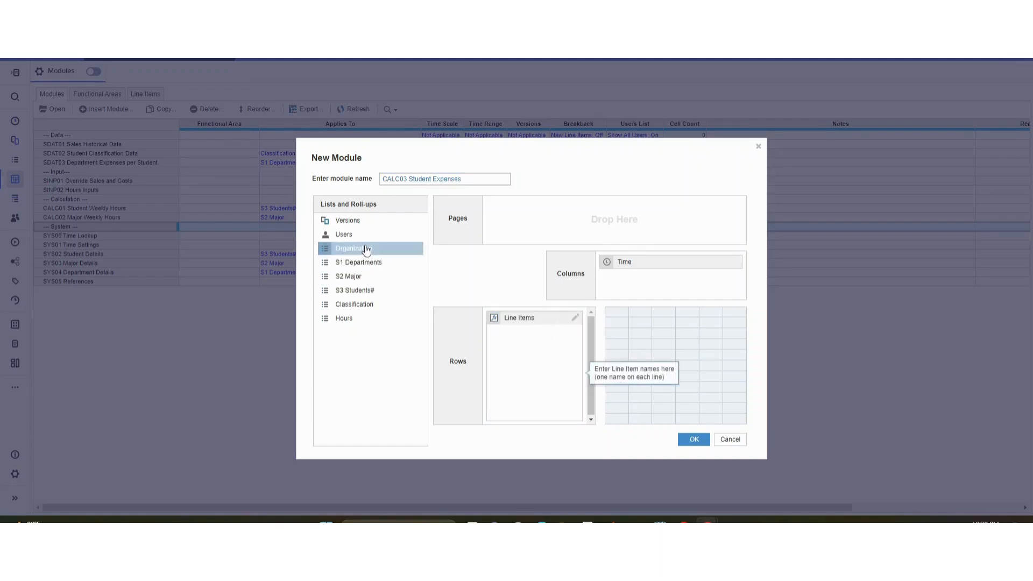
{"action": "left_click_drag", "start_coordinate": [365, 290], "coordinate": [420, 302]}
{"action": "left_click_drag", "start_coordinate": [522, 318], "coordinate": [551, 233]}
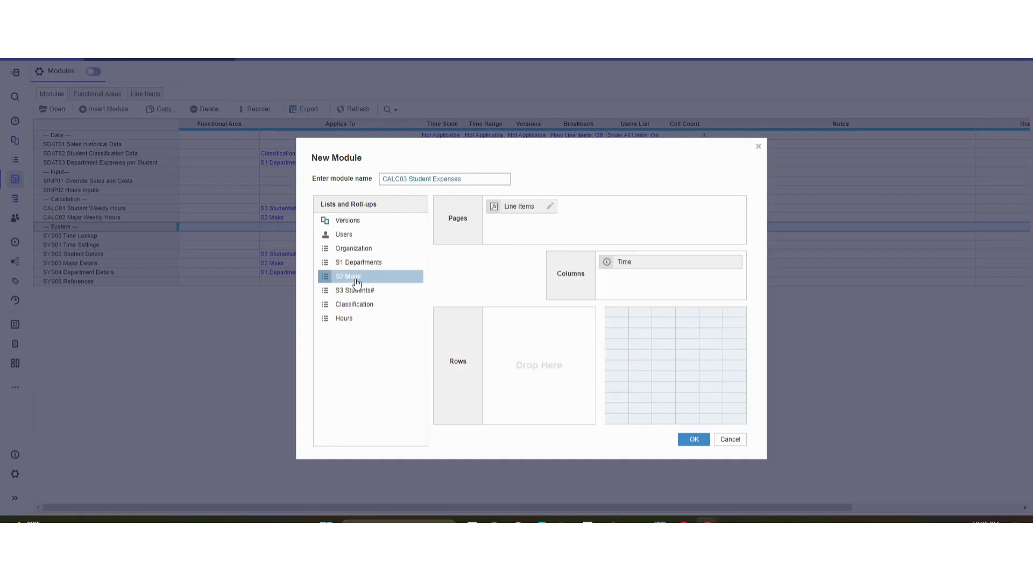
{"action": "left_click_drag", "start_coordinate": [364, 292], "coordinate": [534, 336]}
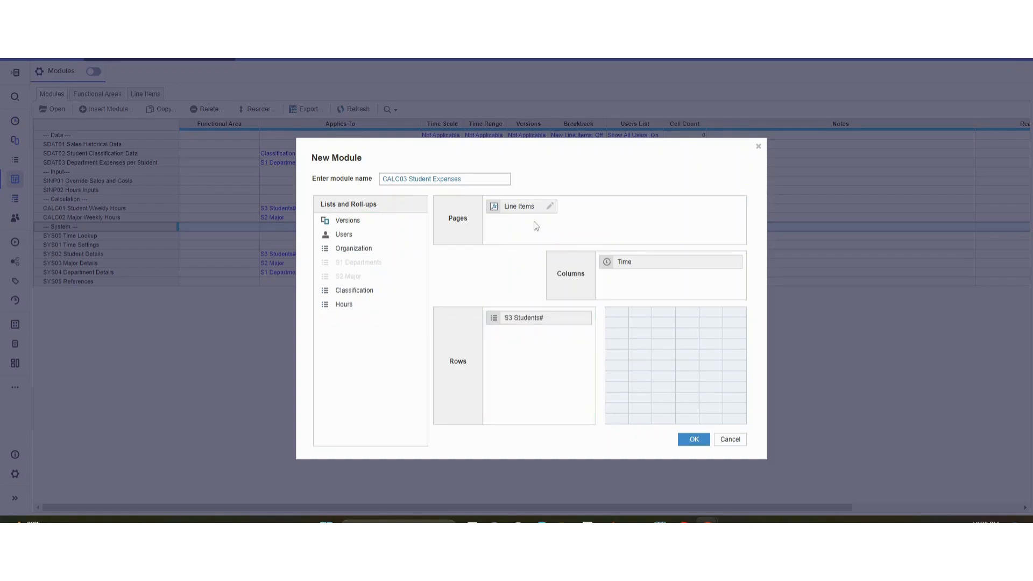
- Add the line item Operating Expenses and create the CALC03 Student Expenses module
{"action": "double_click", "coordinate": [549, 205]}
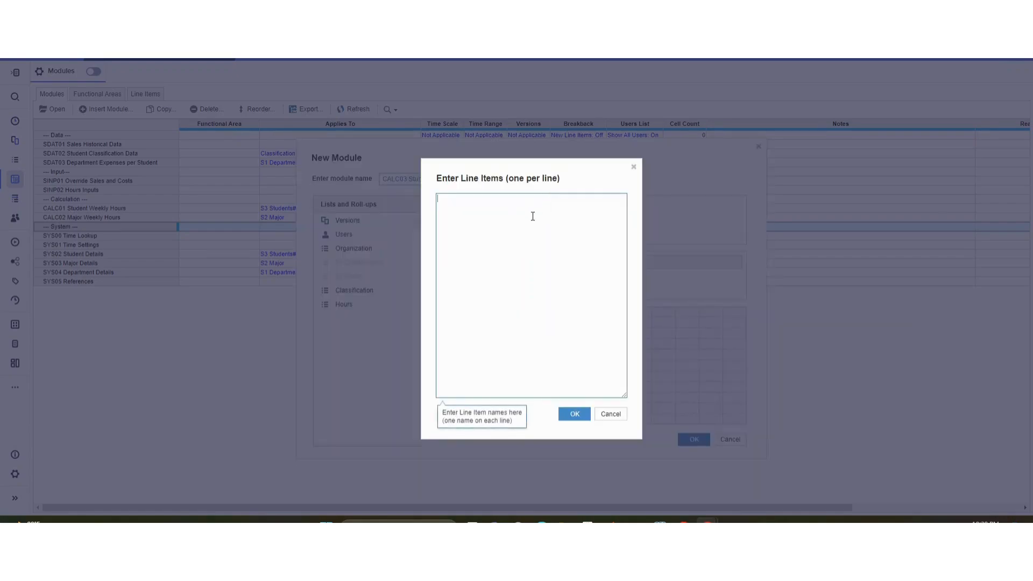
{"action": "type", "text": "Oer"}
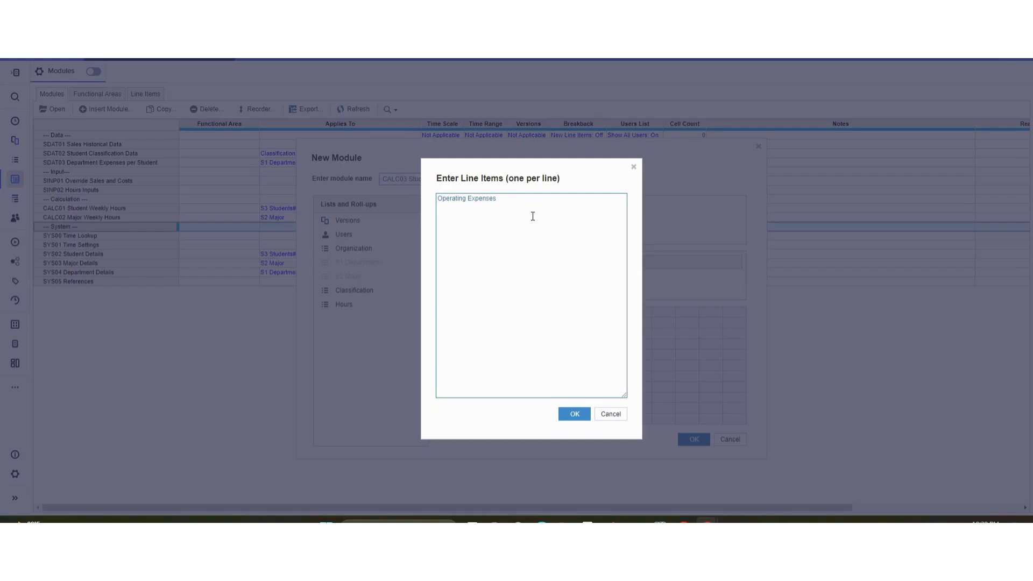
{"action": "left_click", "coordinate": [583, 412]}
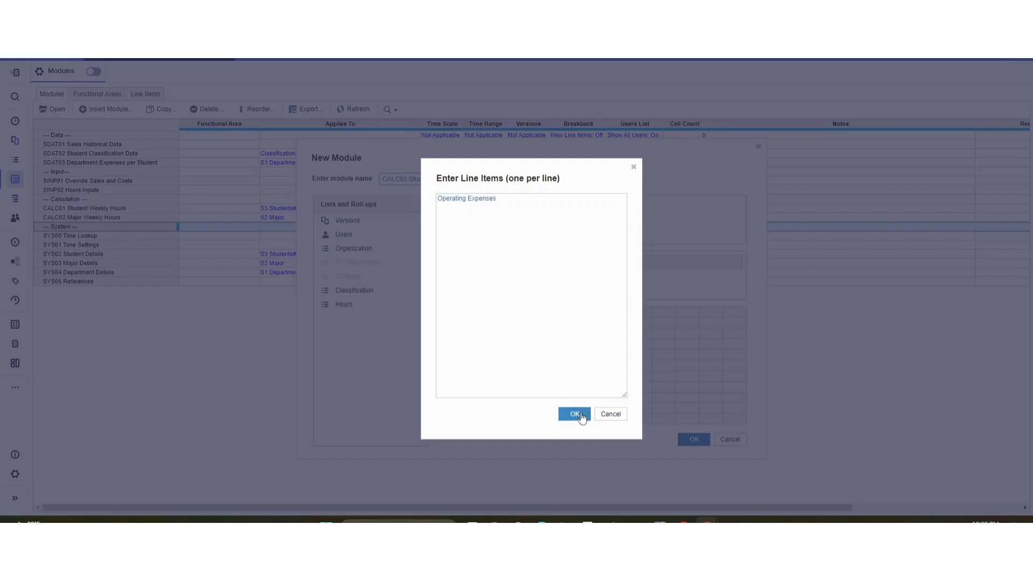
{"action": "left_click", "coordinate": [695, 440]}
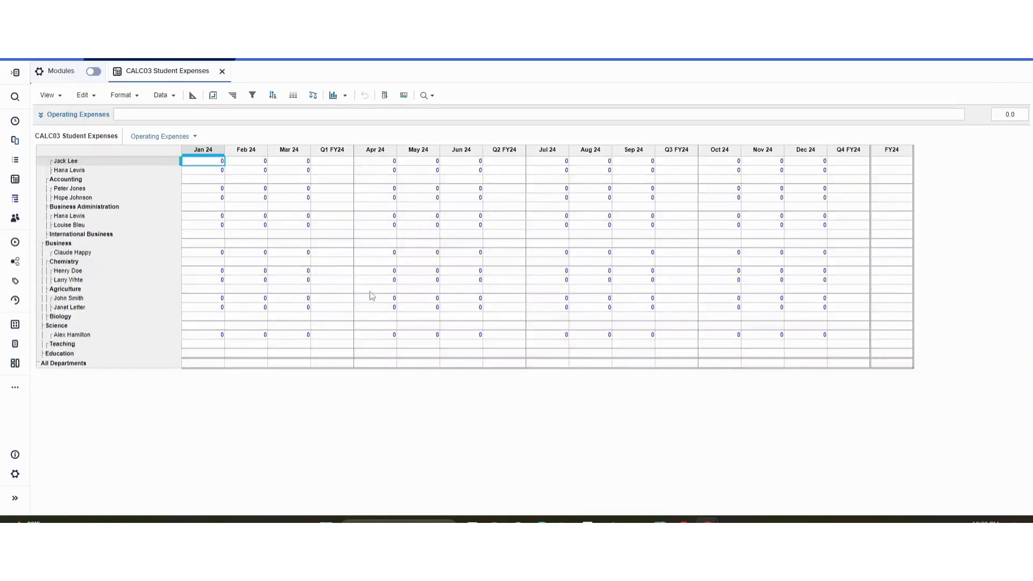
- Review the Operating Expenses data and line item settings in SDAT03 Department Expenses per Student, and return to CALC03 Student Expenses
{"action": "left_click", "coordinate": [15, 179]}
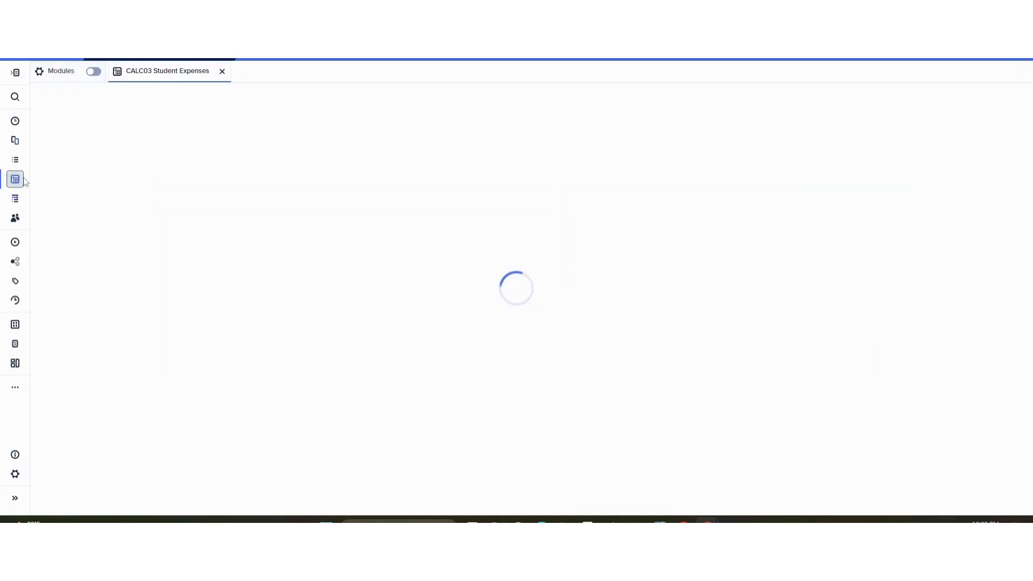
{"action": "left_click", "coordinate": [90, 162]}
{"action": "left_click", "coordinate": [60, 110]}
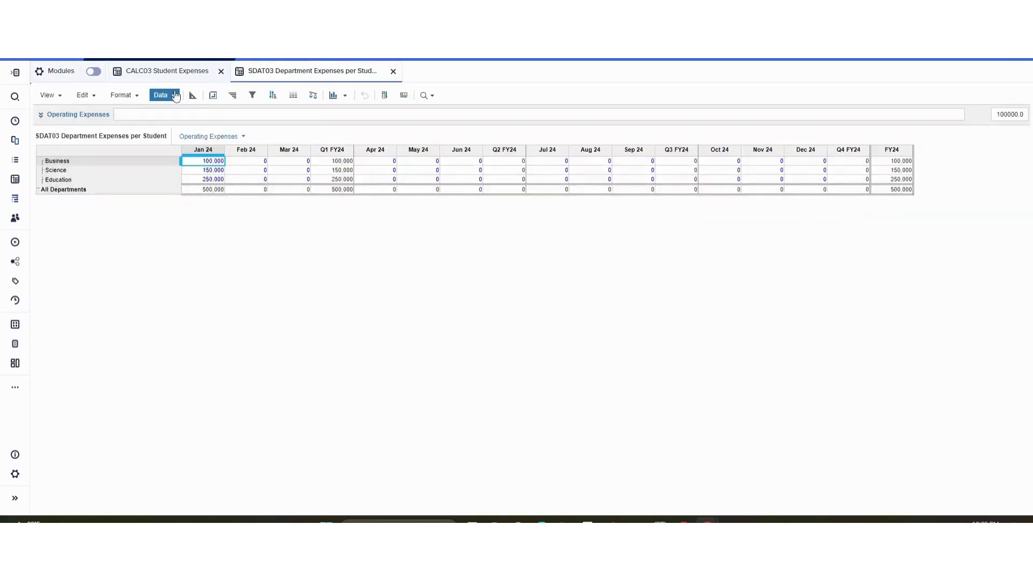
{"action": "left_click", "coordinate": [192, 95]}
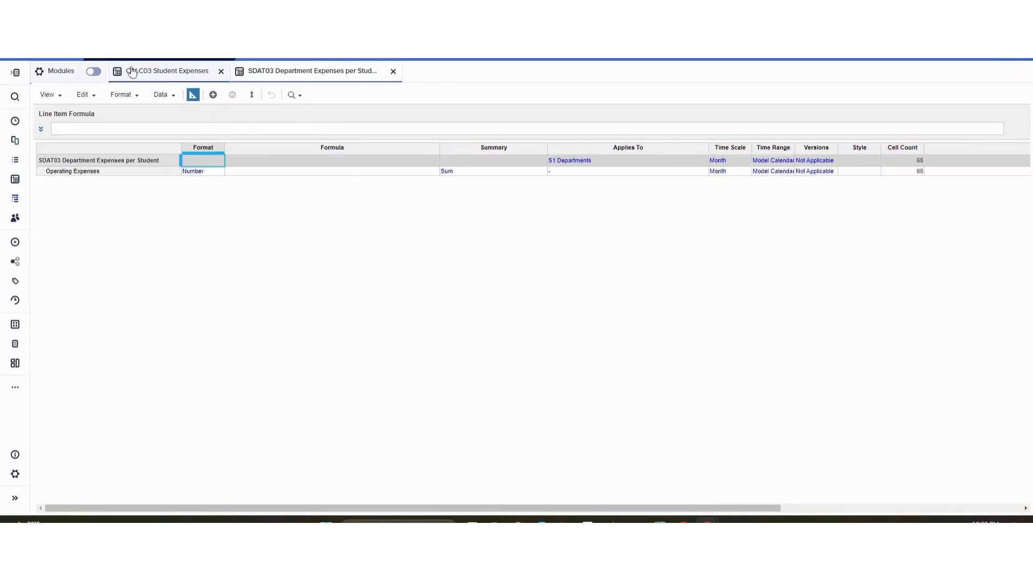
{"action": "left_click", "coordinate": [152, 71]}
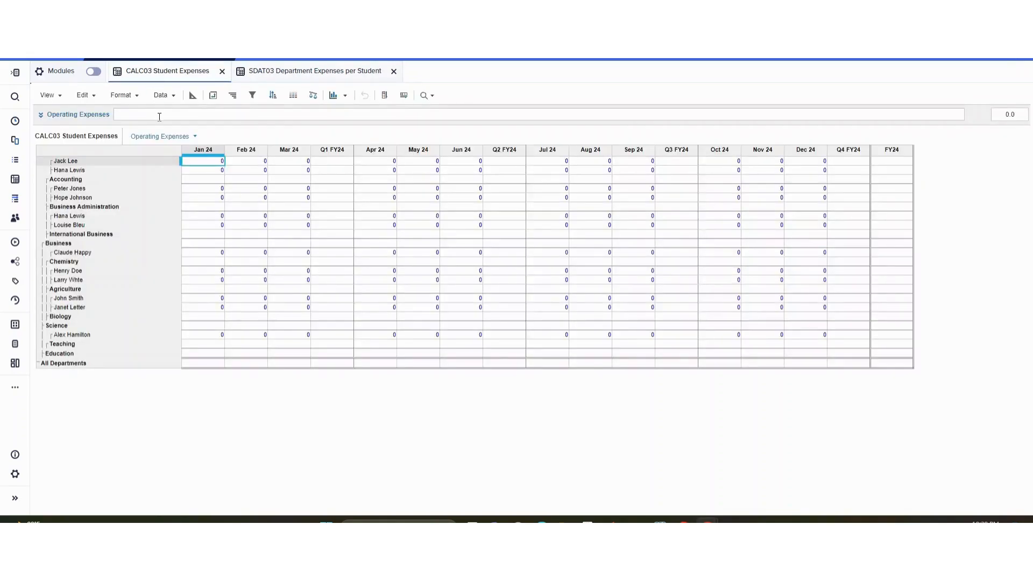
- Start the formula of the Operating Expenses line item in CALC03 Student Expenses with a reference to 'SDAT03 Department Expenses per Student'.Operating Expenses
{"action": "left_click", "coordinate": [192, 95]}
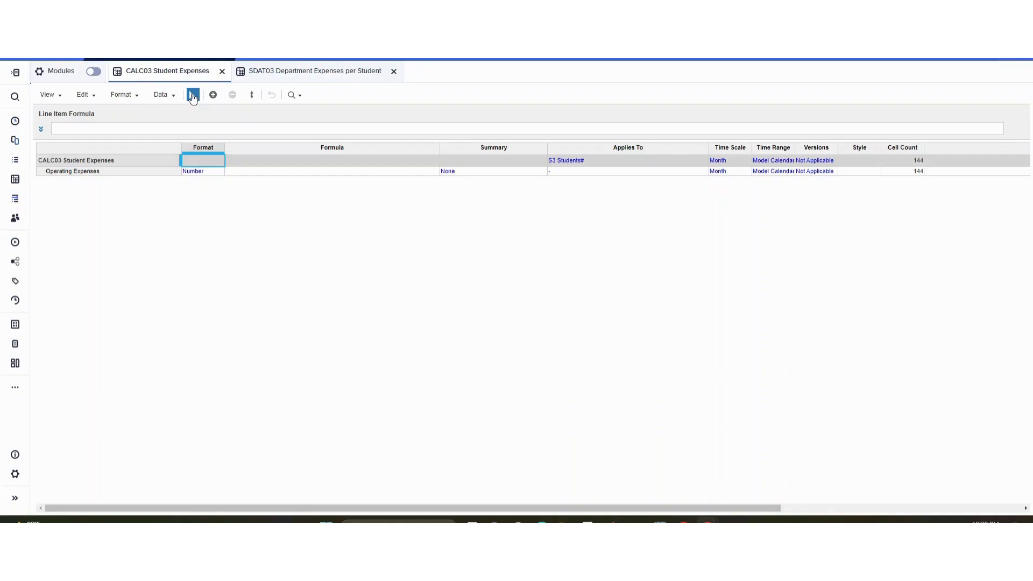
{"action": "left_click", "coordinate": [192, 95]}
{"action": "left_click", "coordinate": [192, 95]}
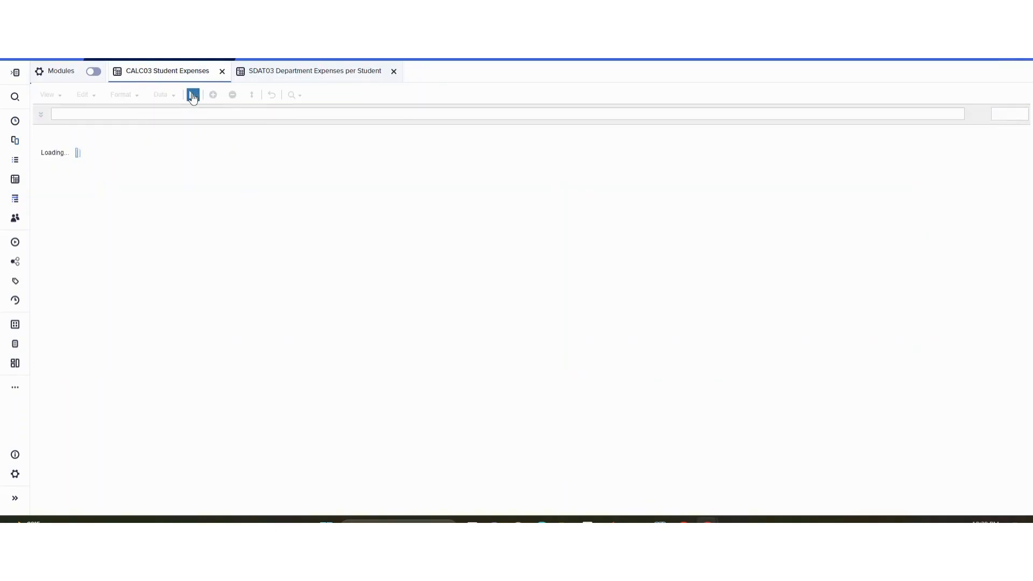
{"action": "left_click", "coordinate": [242, 173]}
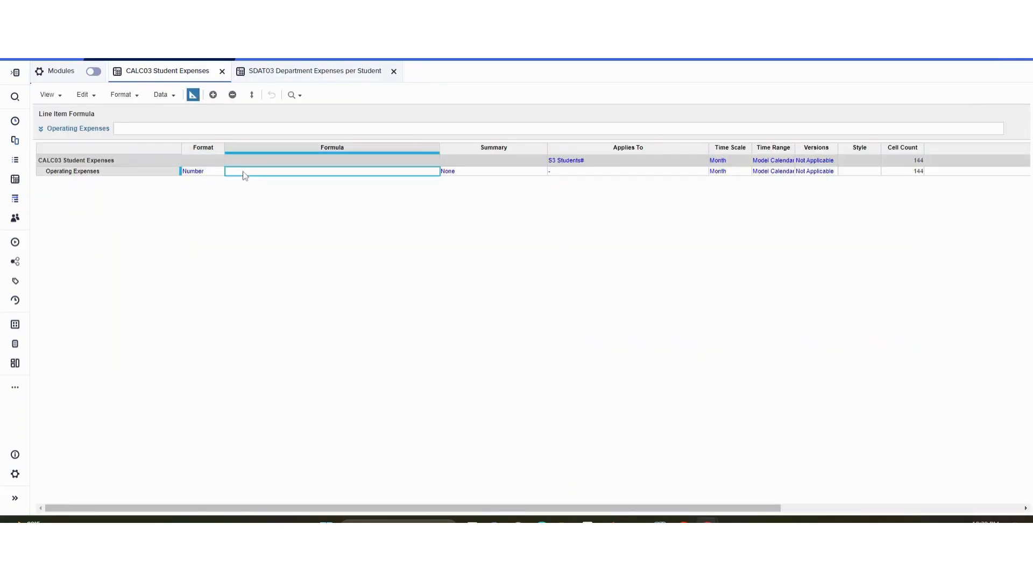
{"action": "left_click", "coordinate": [52, 130]}
{"action": "double_click", "coordinate": [136, 429]}
{"action": "left_click", "coordinate": [289, 74]}
{"action": "left_click", "coordinate": [105, 137]}
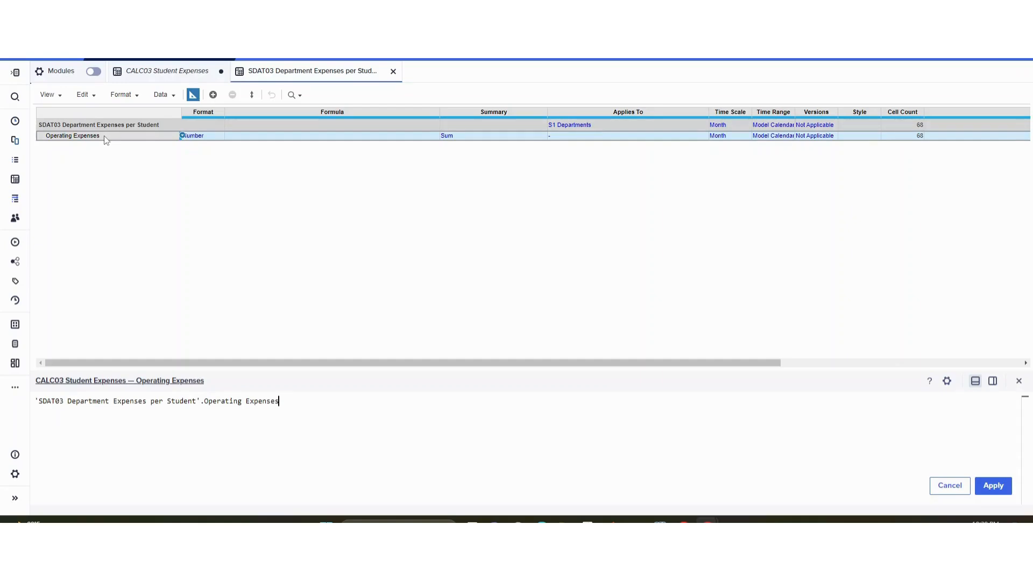
- Append a bracketed LOOKUP function to the Operating Expenses reference in the formula
{"action": "type", "text": "[lo"}
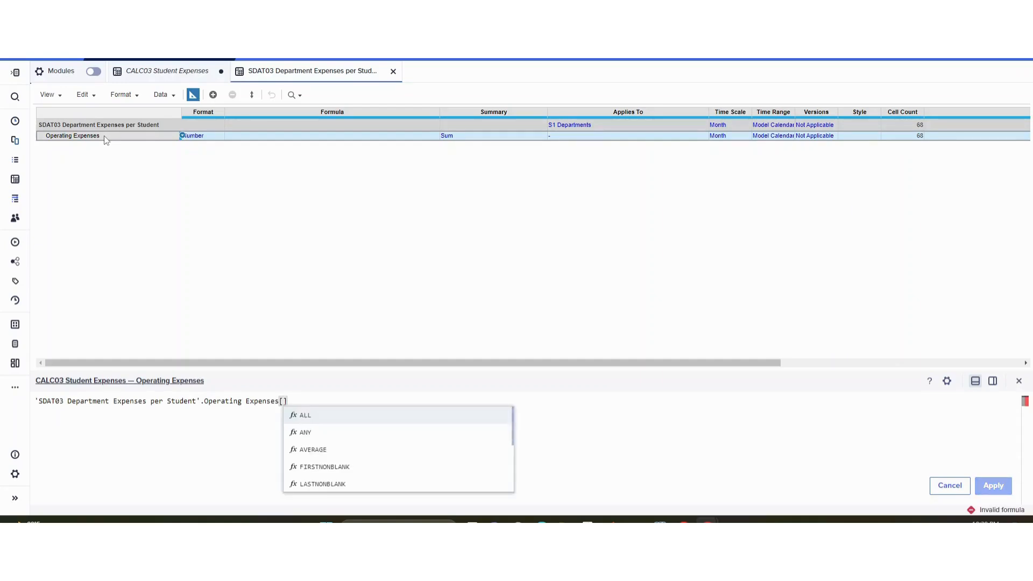
{"action": "type", "text": "okup"}
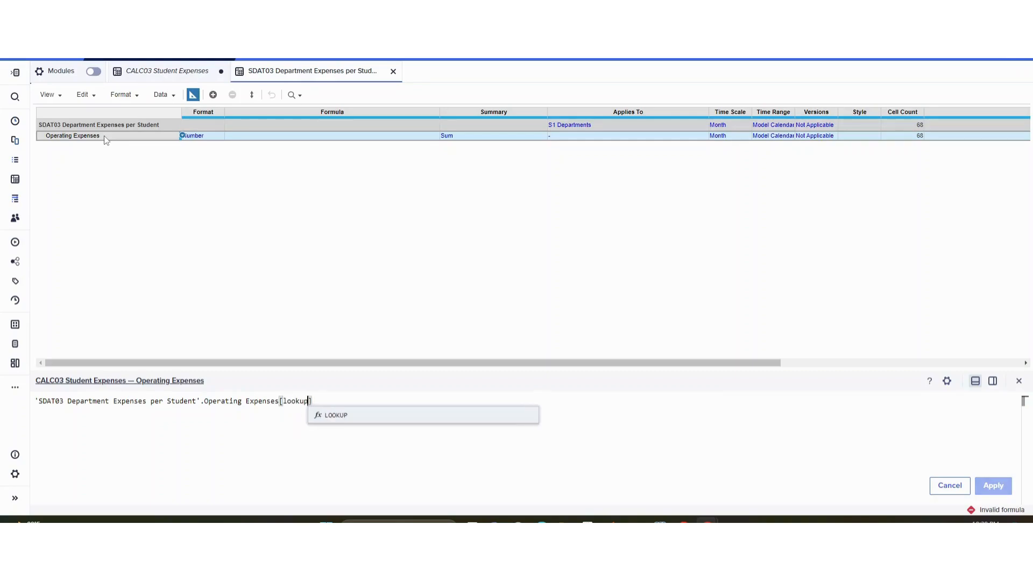
{"action": "key", "text": "Return"}
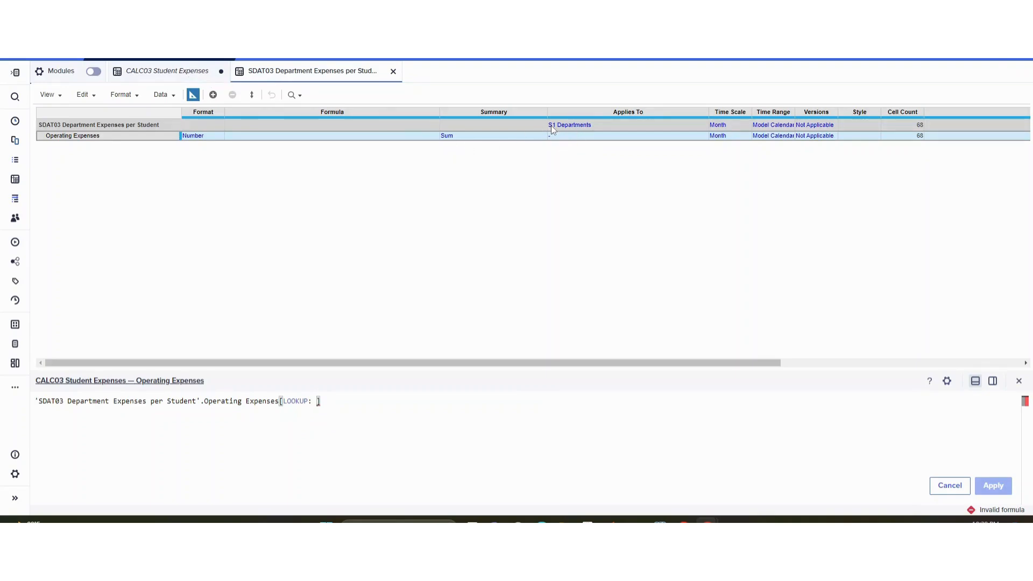
- Use the Department line item of SYS02 Student Details as the LOOKUP mapping and apply the formula
{"action": "left_click", "coordinate": [164, 67]}
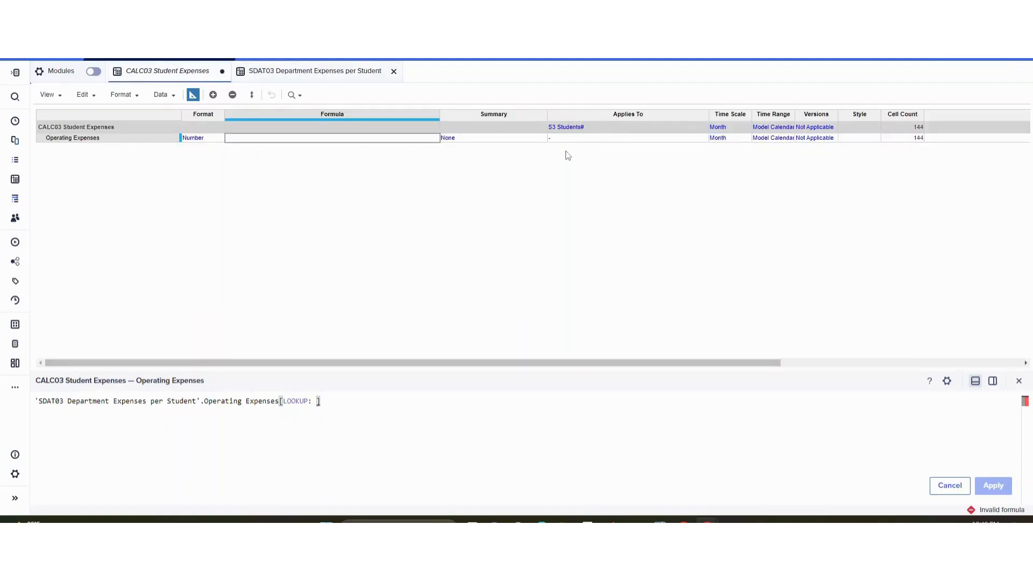
{"action": "left_click", "coordinate": [15, 179]}
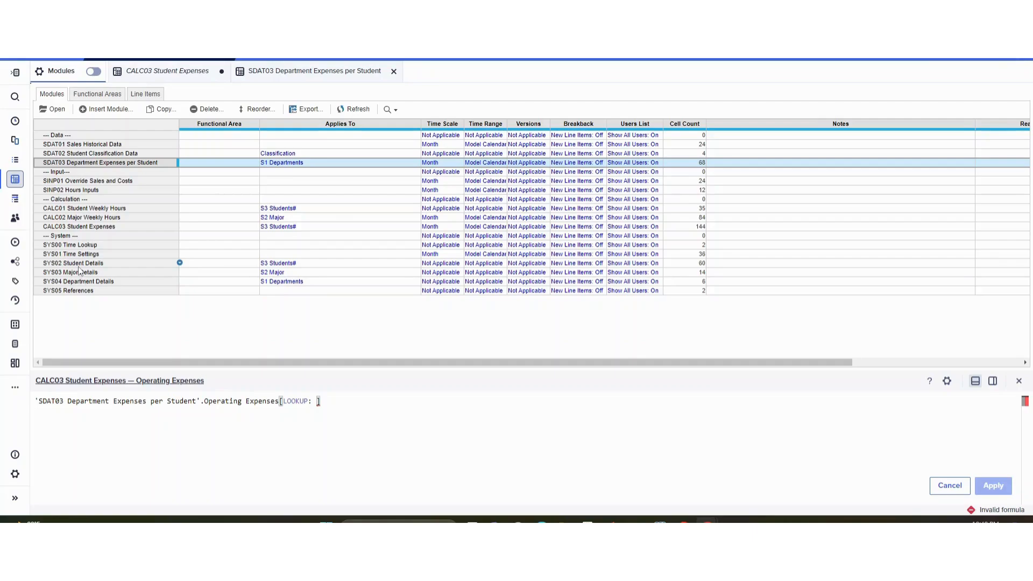
{"action": "left_click", "coordinate": [79, 266]}
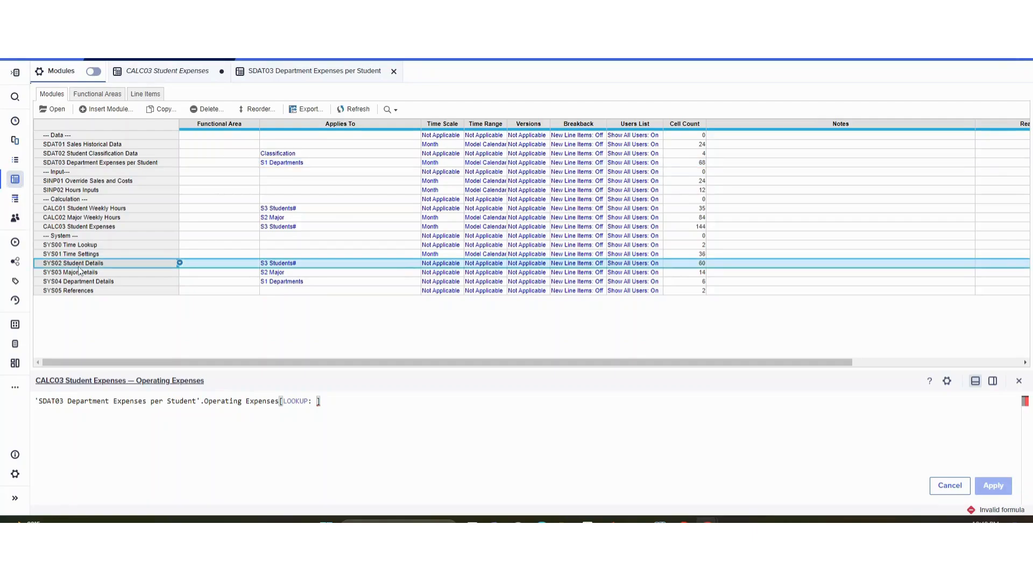
{"action": "left_click", "coordinate": [65, 111]}
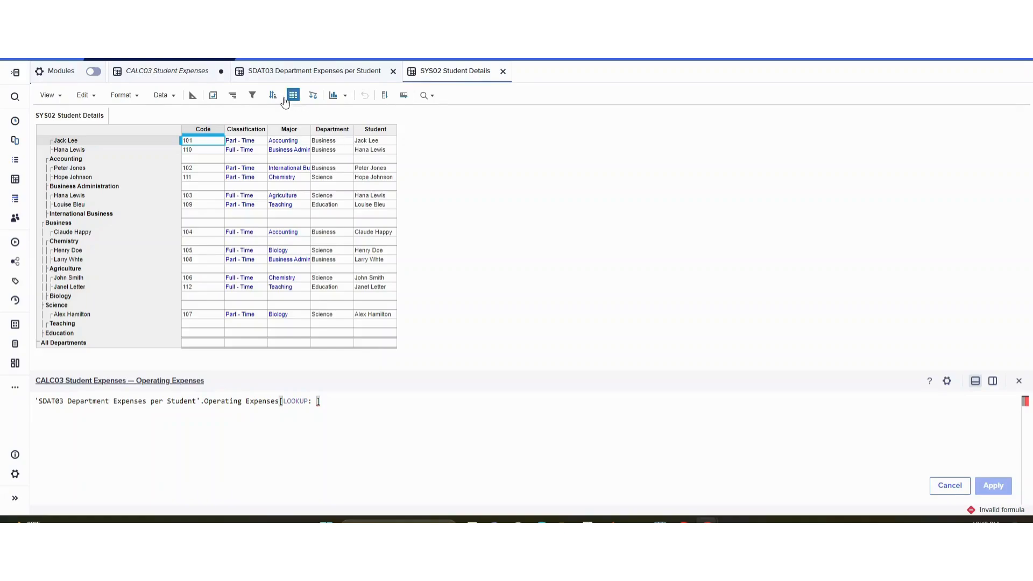
{"action": "left_click", "coordinate": [193, 96]}
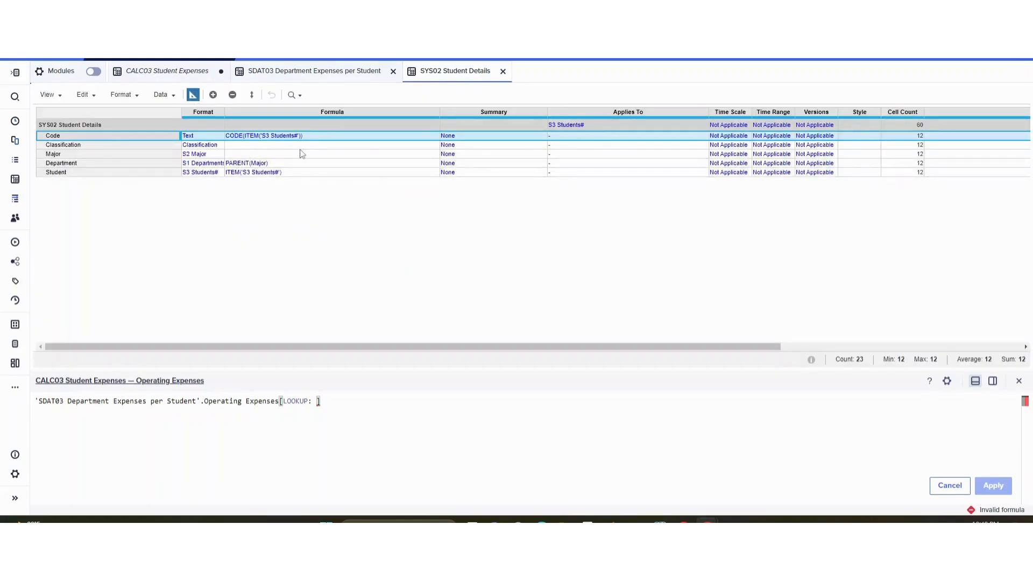
{"action": "left_click", "coordinate": [99, 163]}
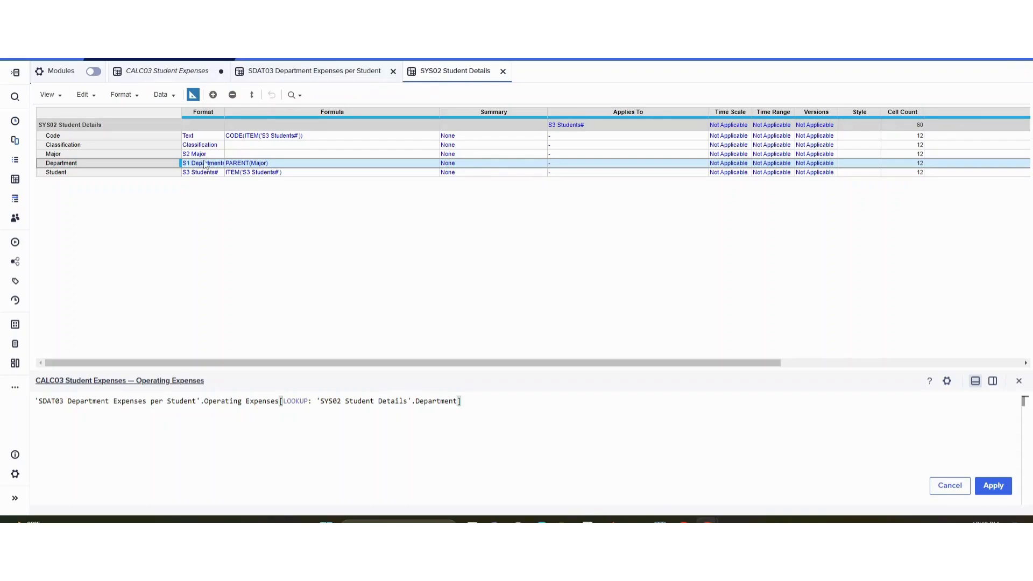
{"action": "left_click", "coordinate": [298, 75]}
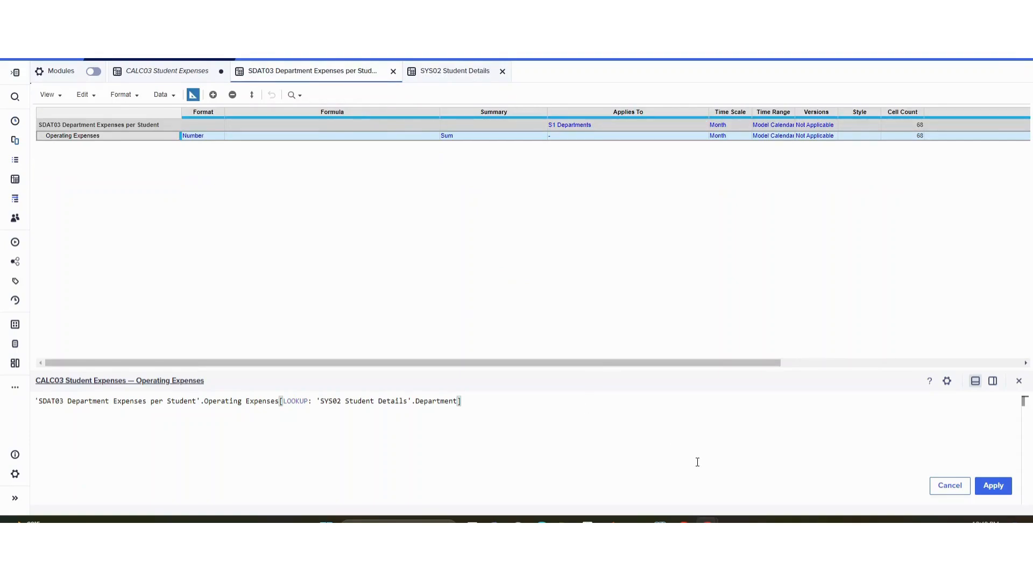
{"action": "left_click", "coordinate": [989, 485]}
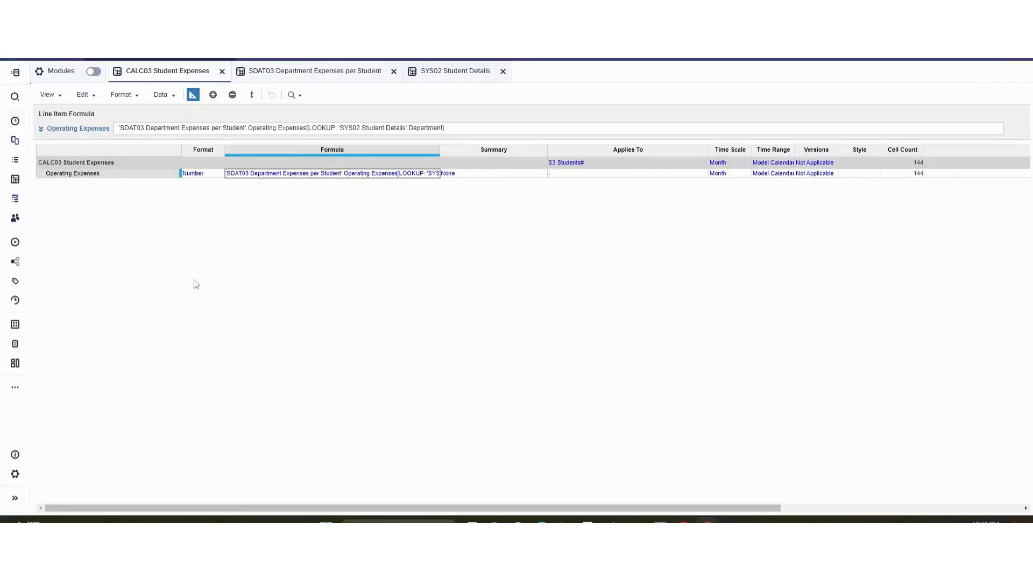
- Check the Jan 24 Operating Expenses per student in CALC03 against the departments in SYS02 Student Details and the department expenses in SDAT03
{"action": "left_click", "coordinate": [194, 96]}
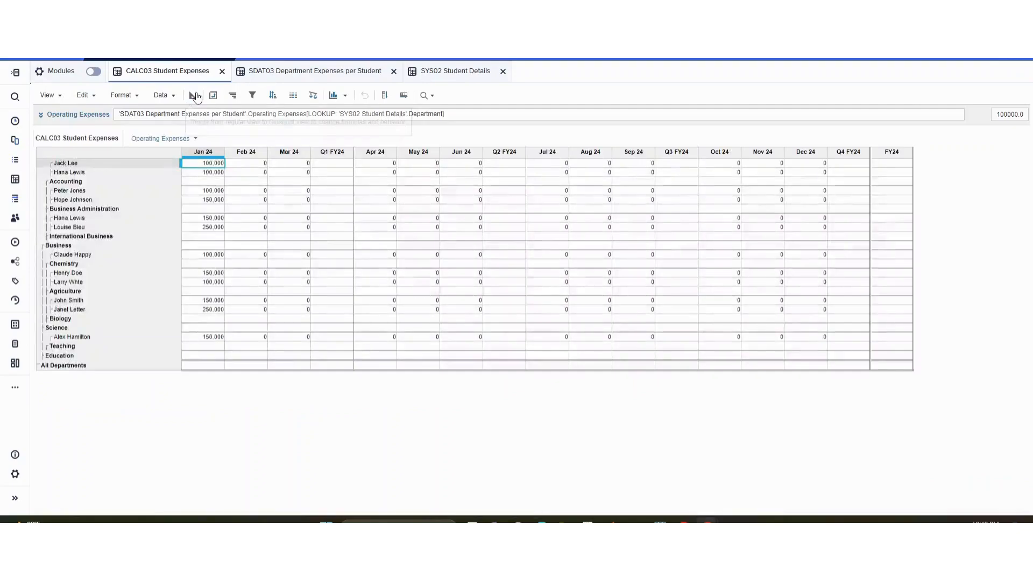
{"action": "left_click_drag", "start_coordinate": [205, 167], "coordinate": [225, 338]}
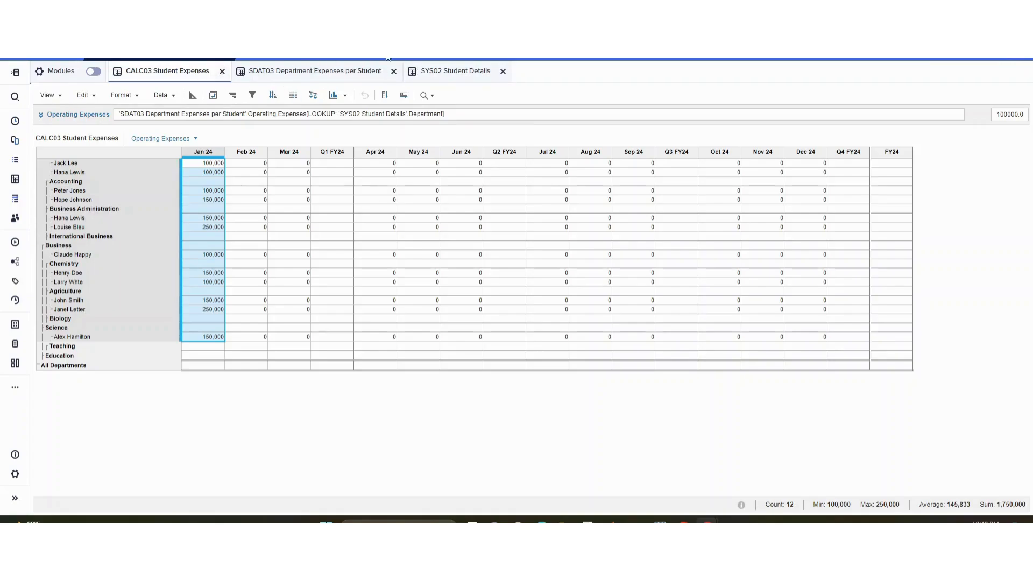
{"action": "left_click", "coordinate": [453, 71]}
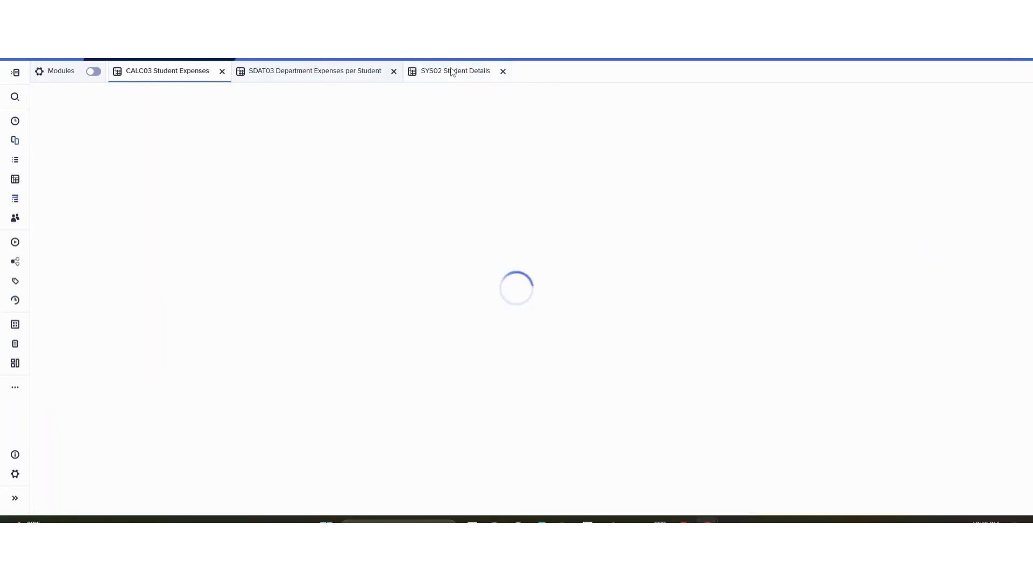
{"action": "left_click", "coordinate": [192, 95]}
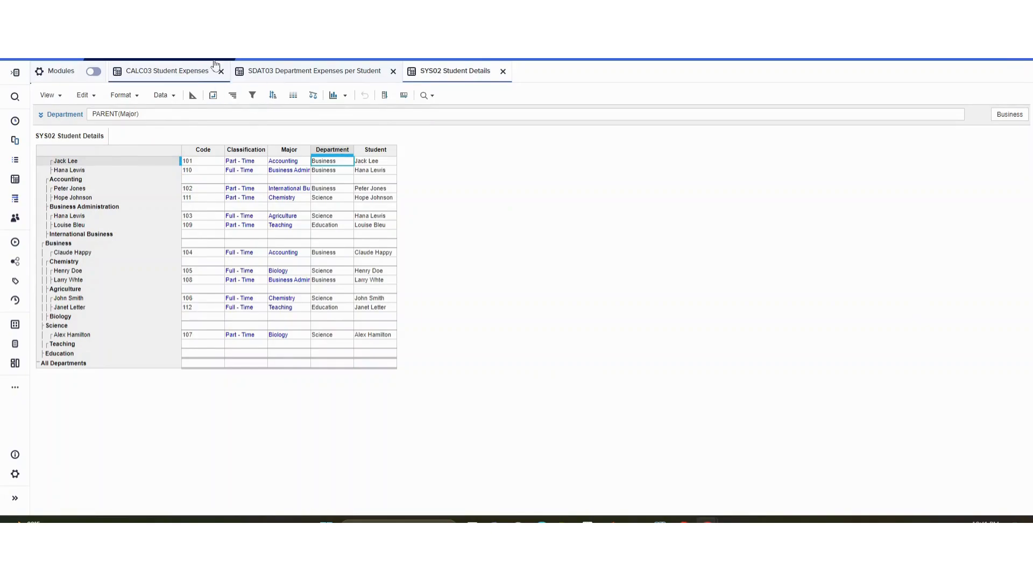
{"action": "left_click", "coordinate": [264, 72]}
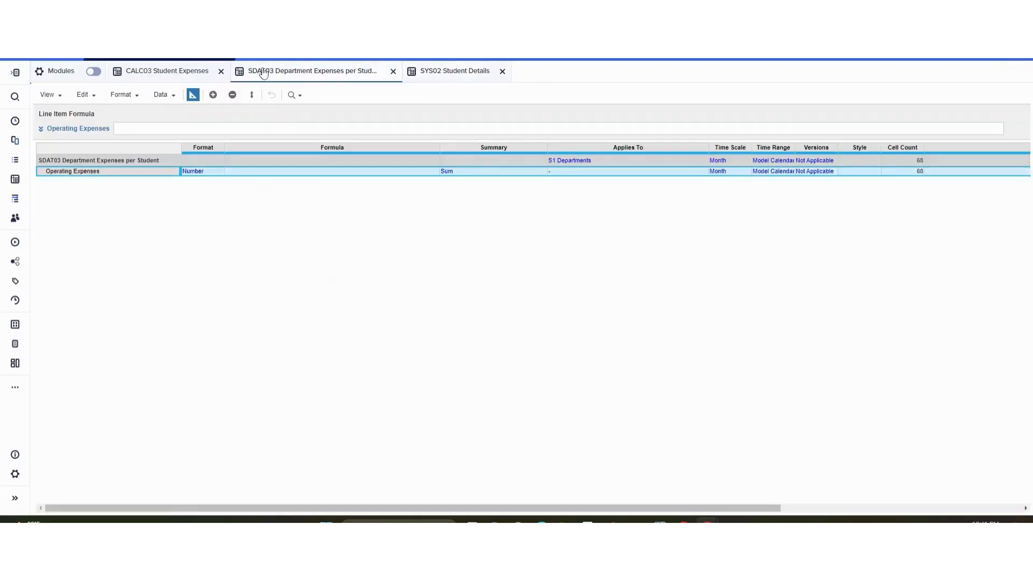
{"action": "left_click", "coordinate": [193, 96]}
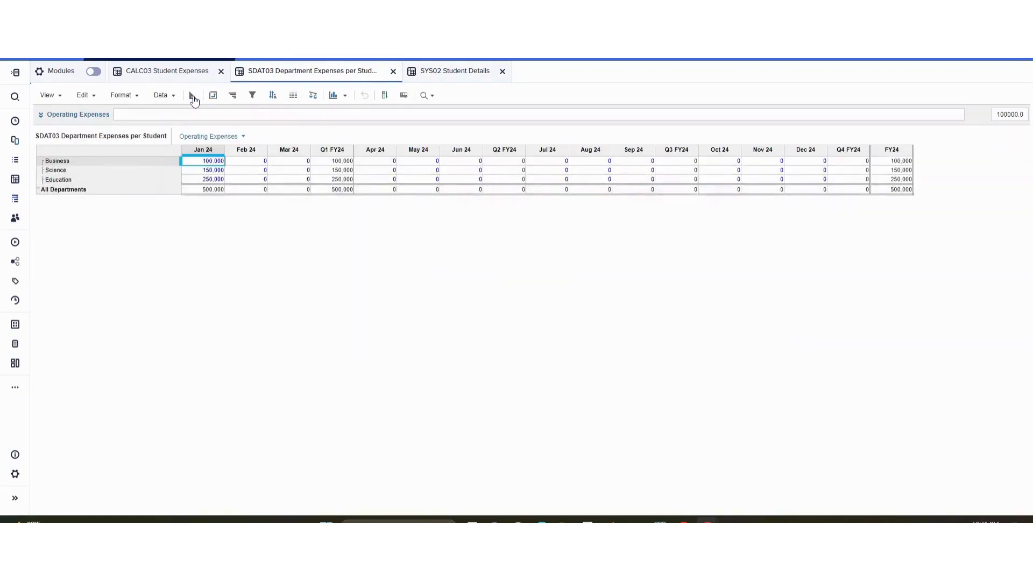
{"action": "left_click", "coordinate": [163, 72]}
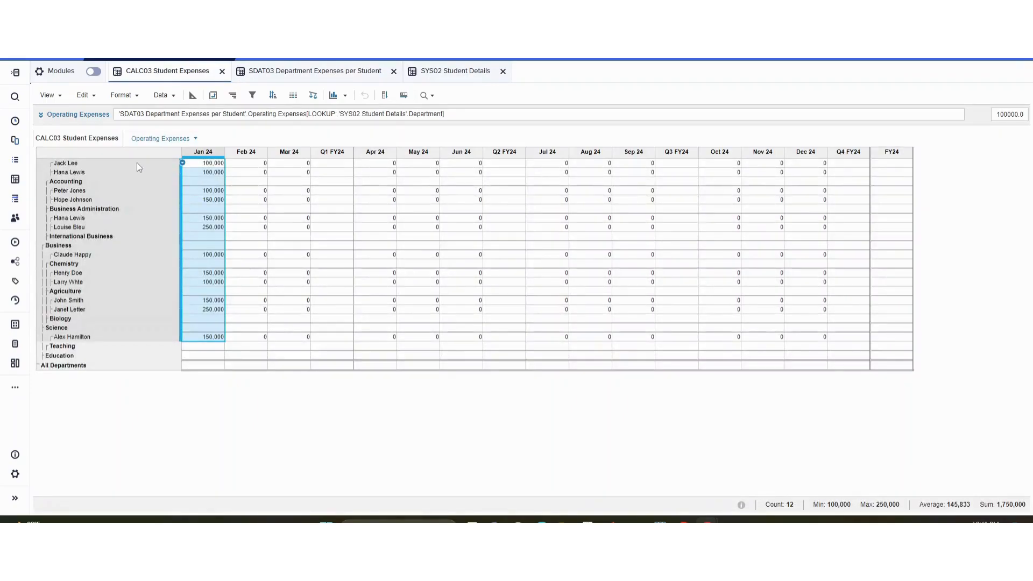
{"action": "left_click", "coordinate": [210, 166]}
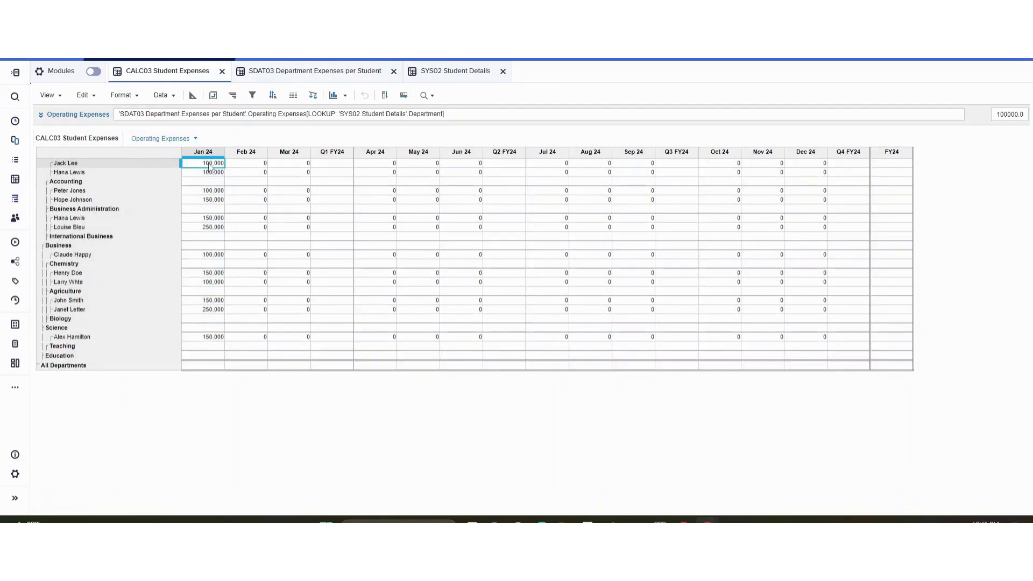